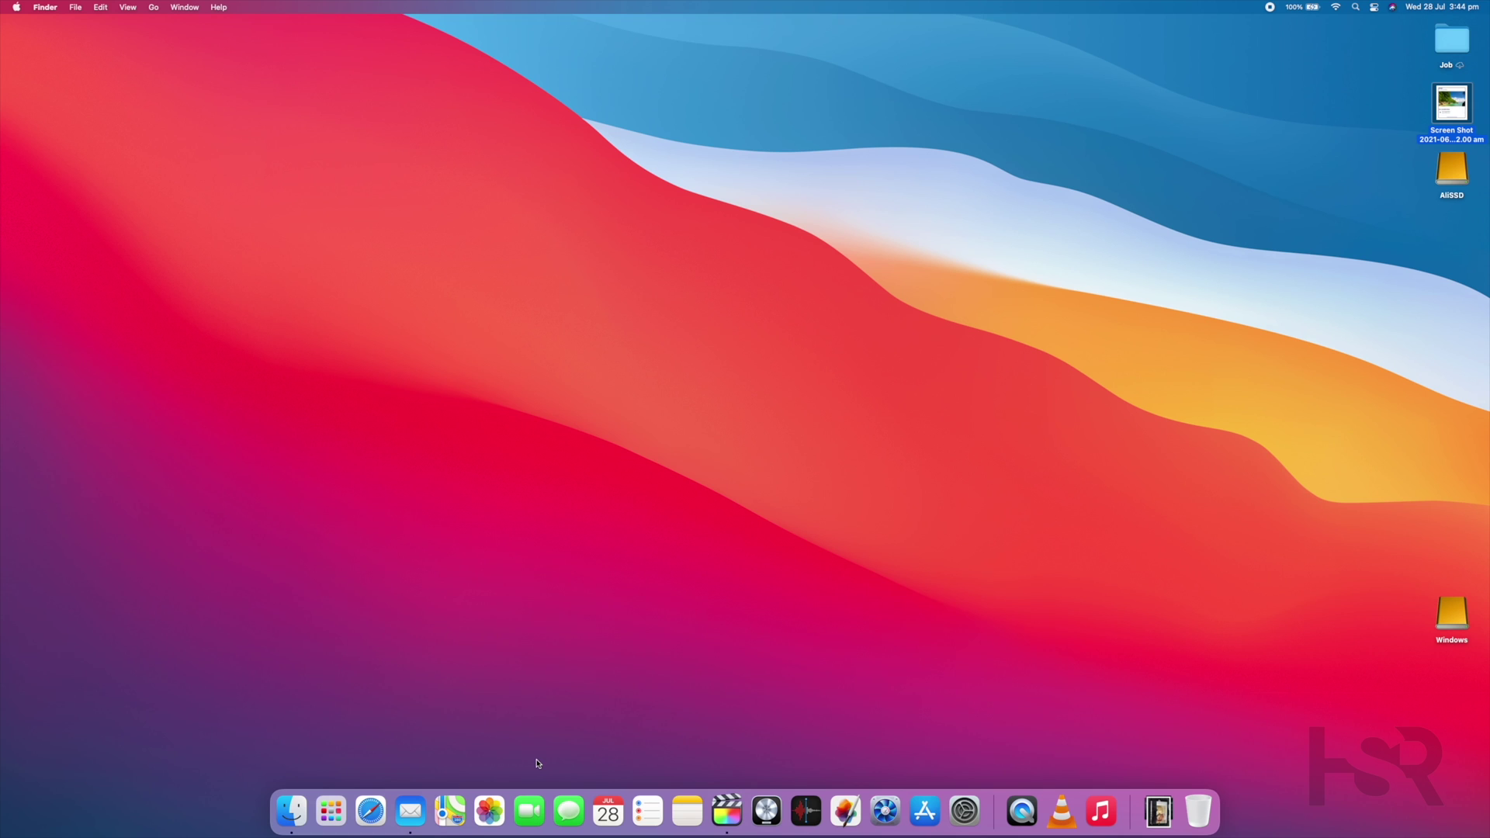
- Play the browser clip Hellblade_2021.07.27-10.42 in Final Cut Pro's viewer to check it
click(497, 764)
key(ctrl+Right)
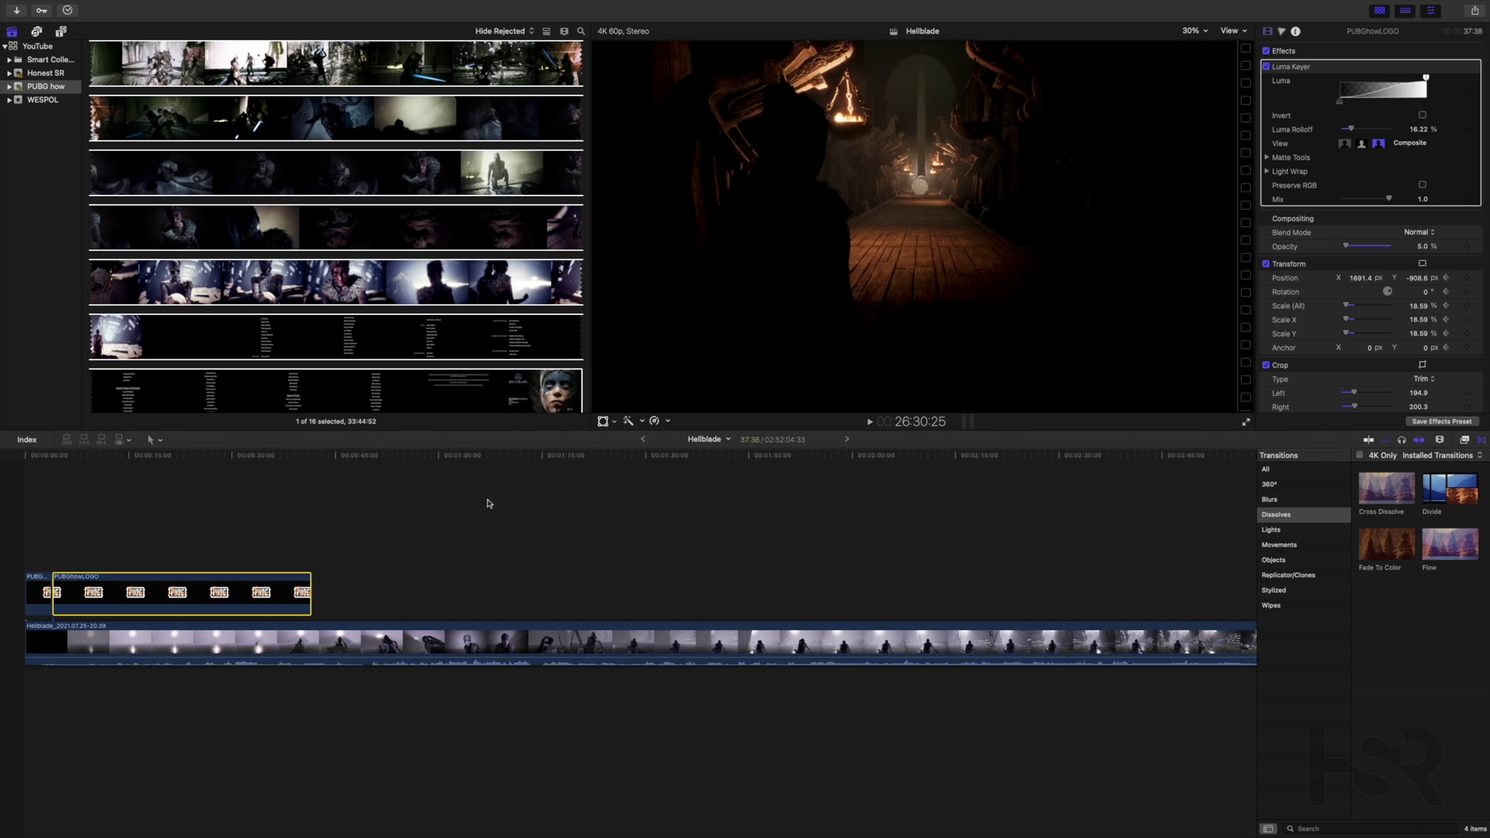
scroll(422, 362, up, 5)
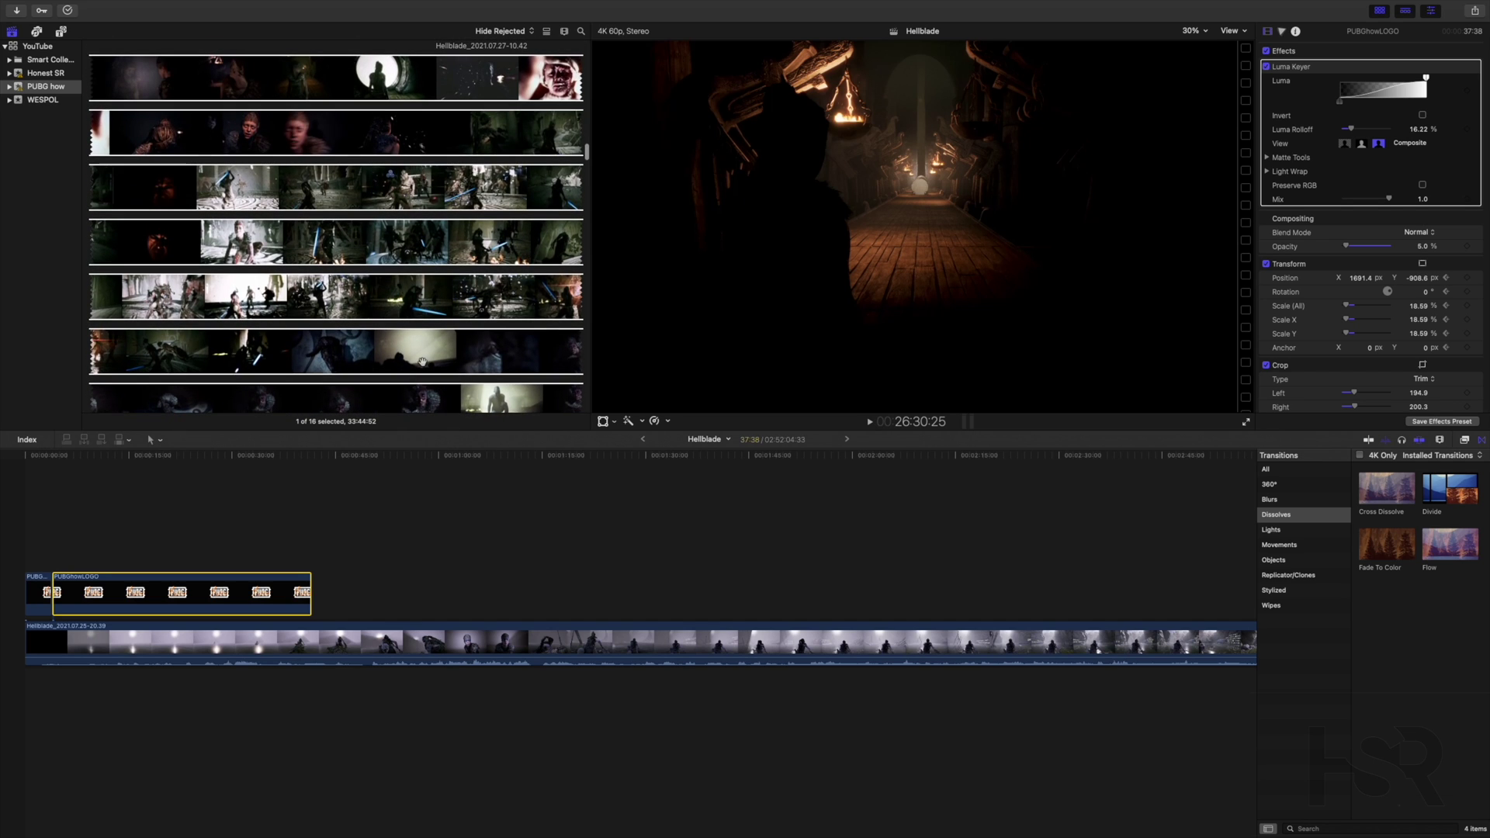
click(365, 141)
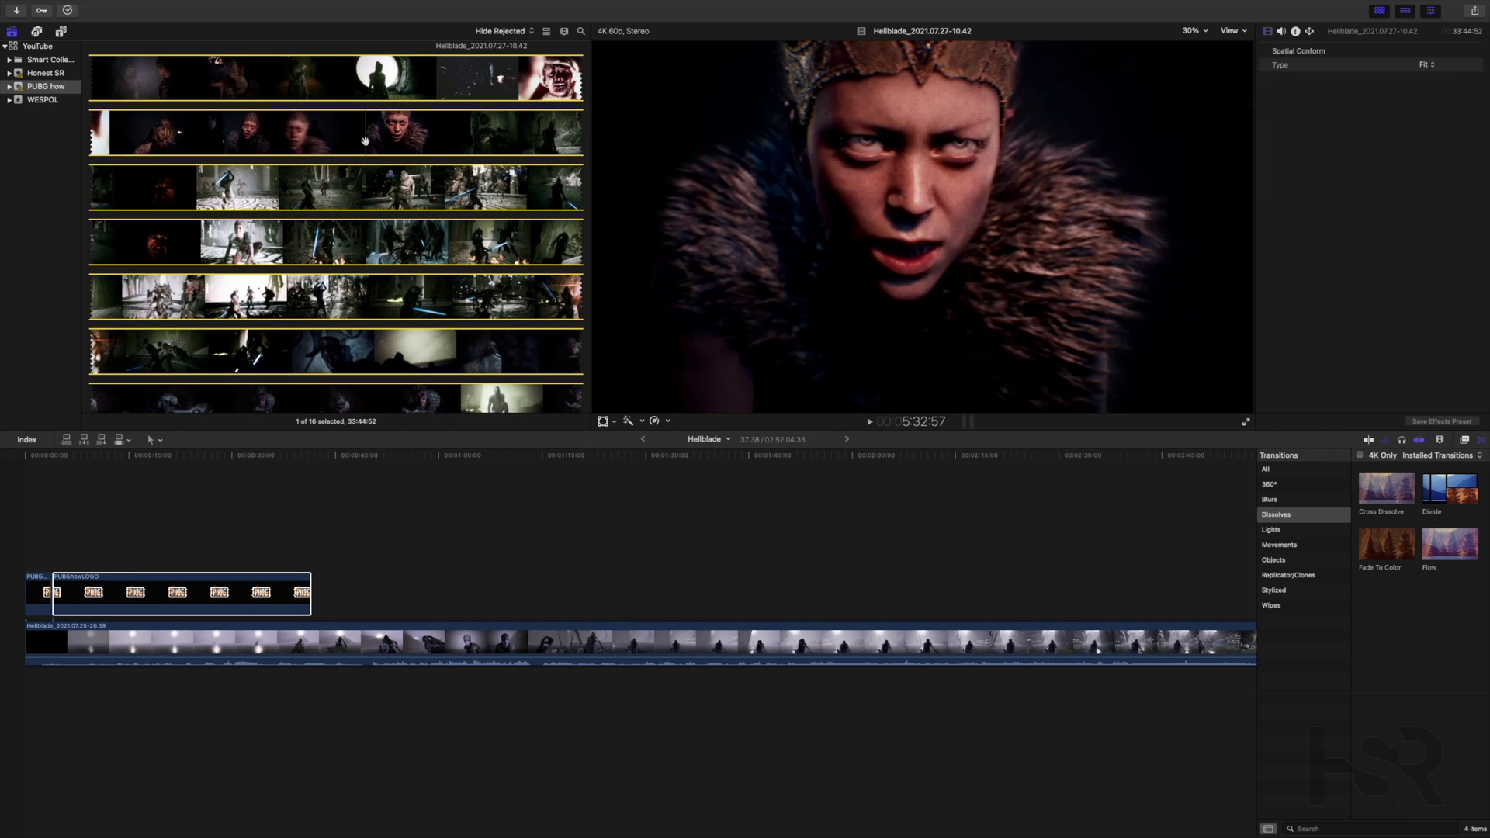
key(space)
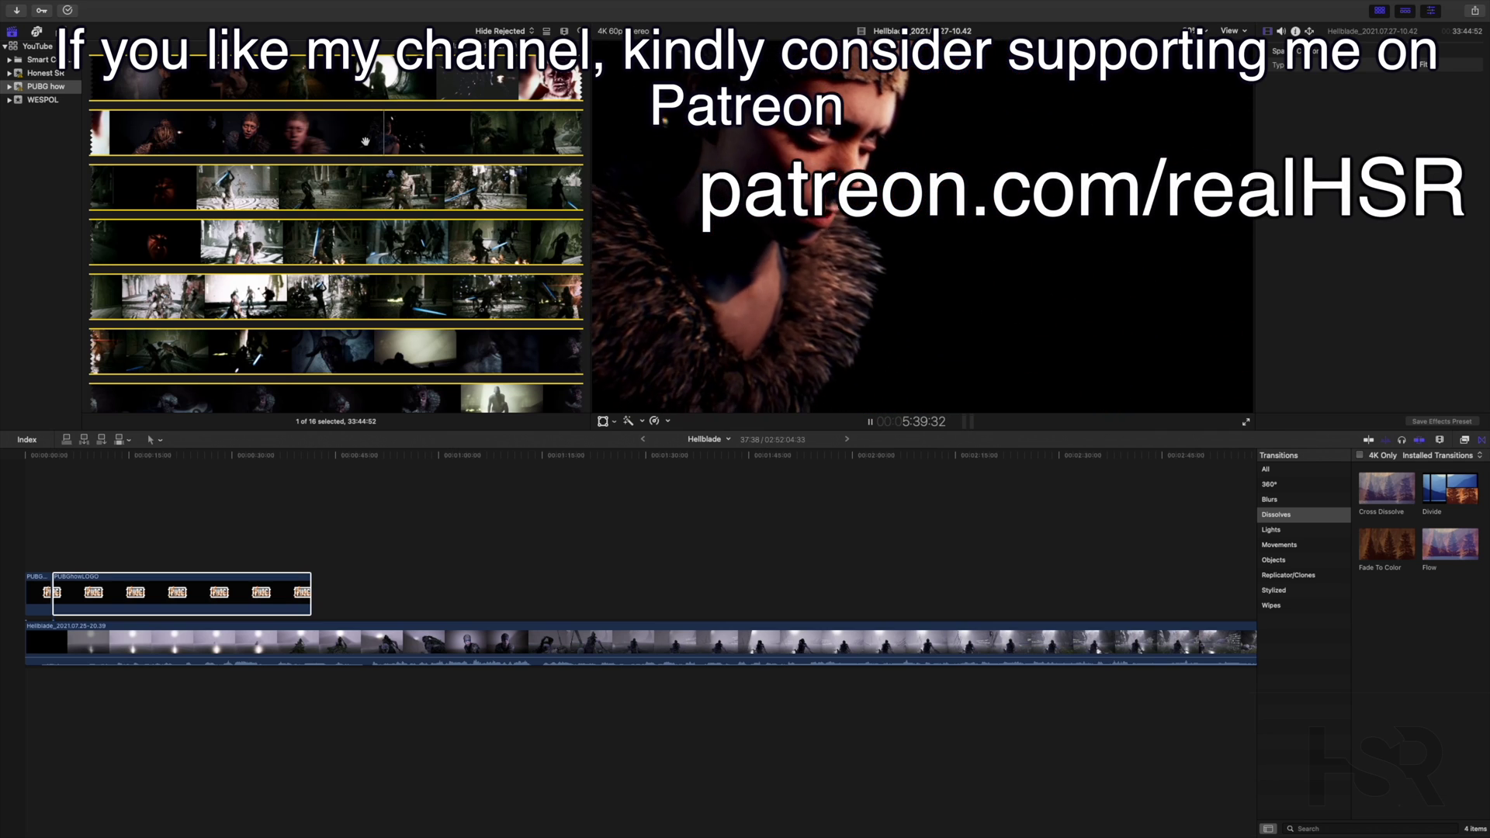
- Stop playback and reveal the Hellblade_2021.07.27-10.42 clip's source file in Finder
key(space)
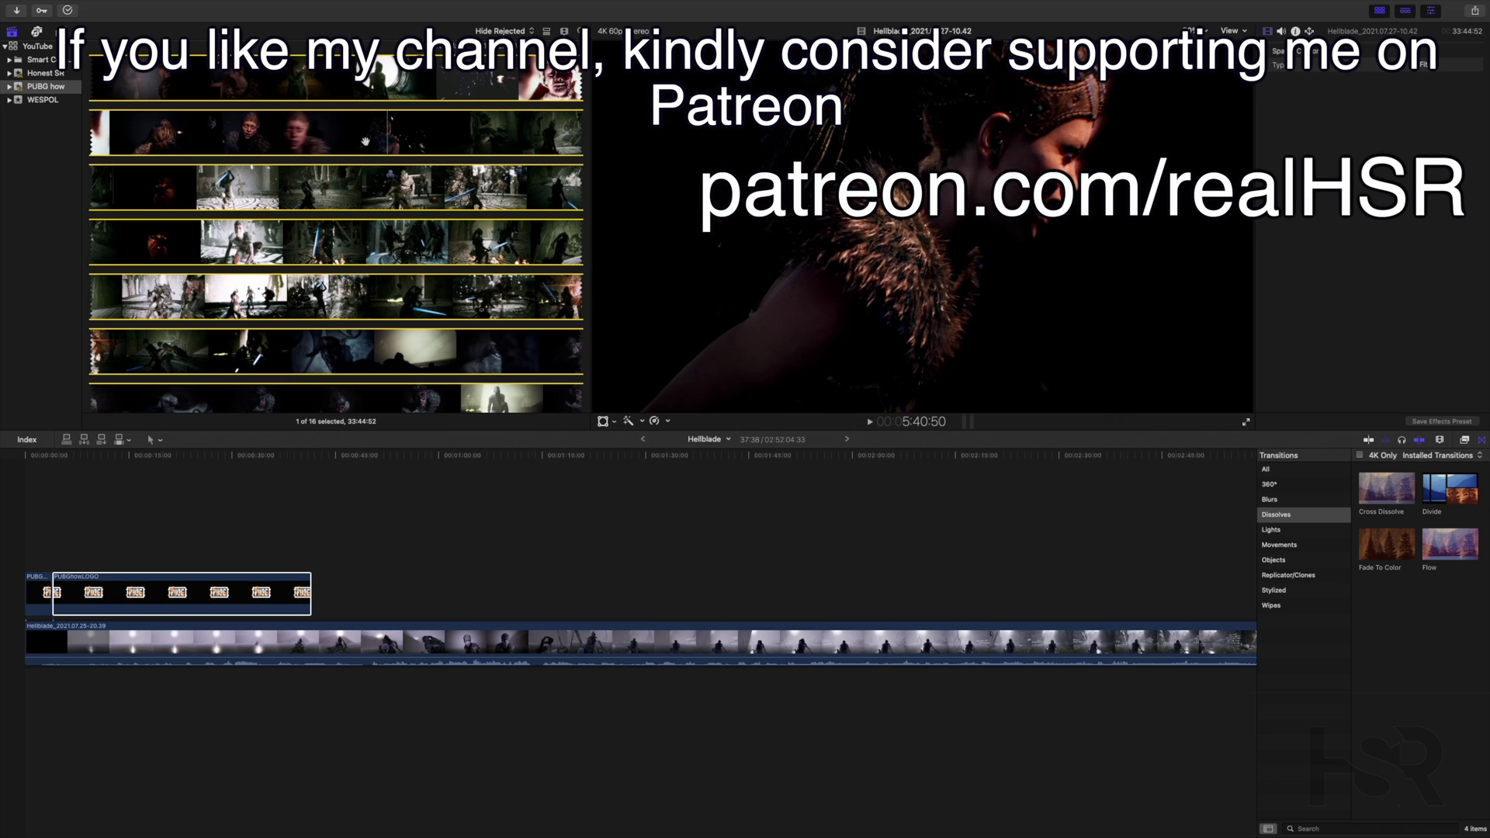
right_click(365, 141)
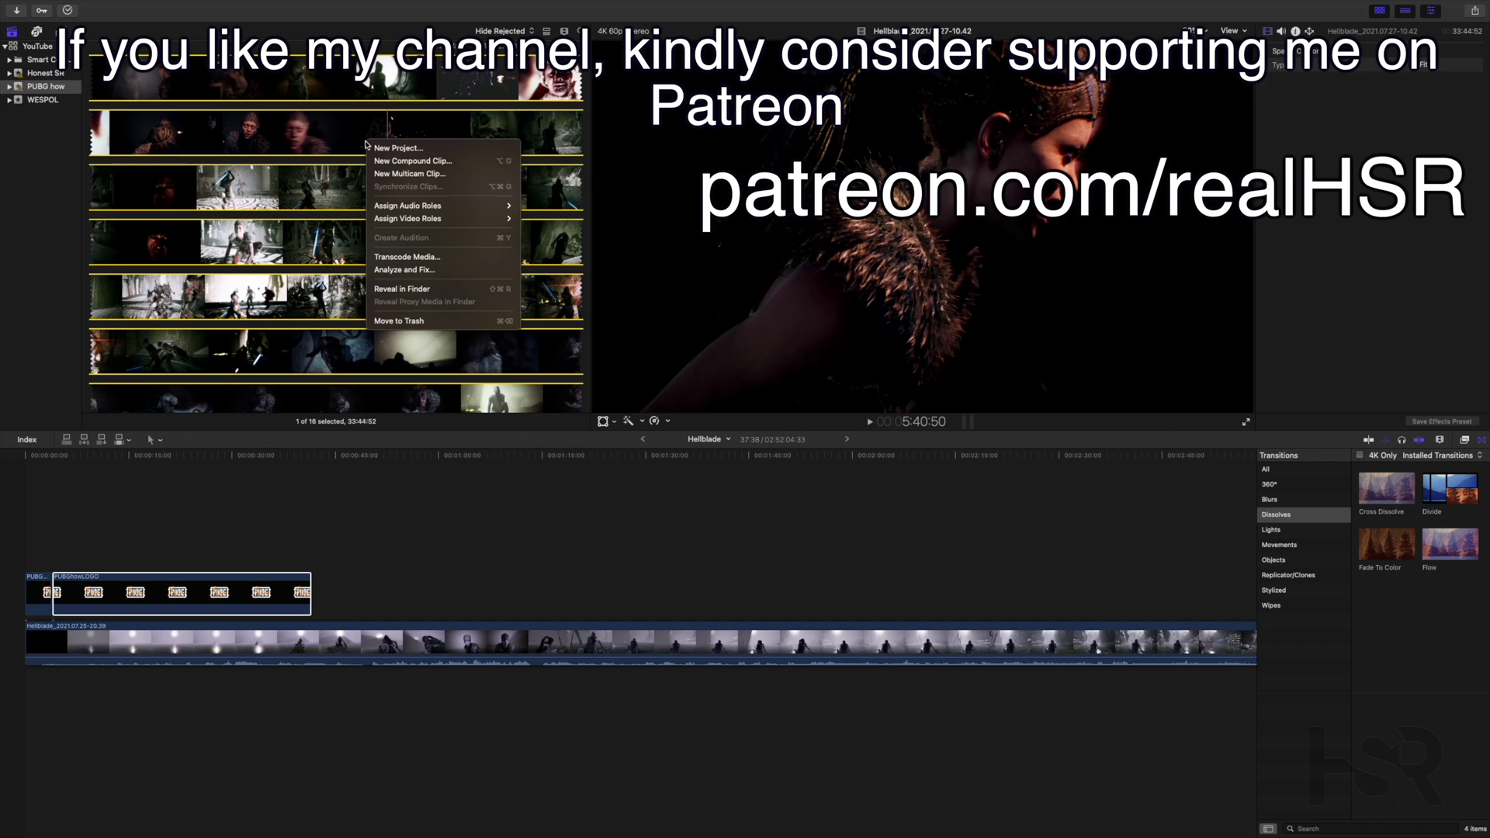
click(420, 292)
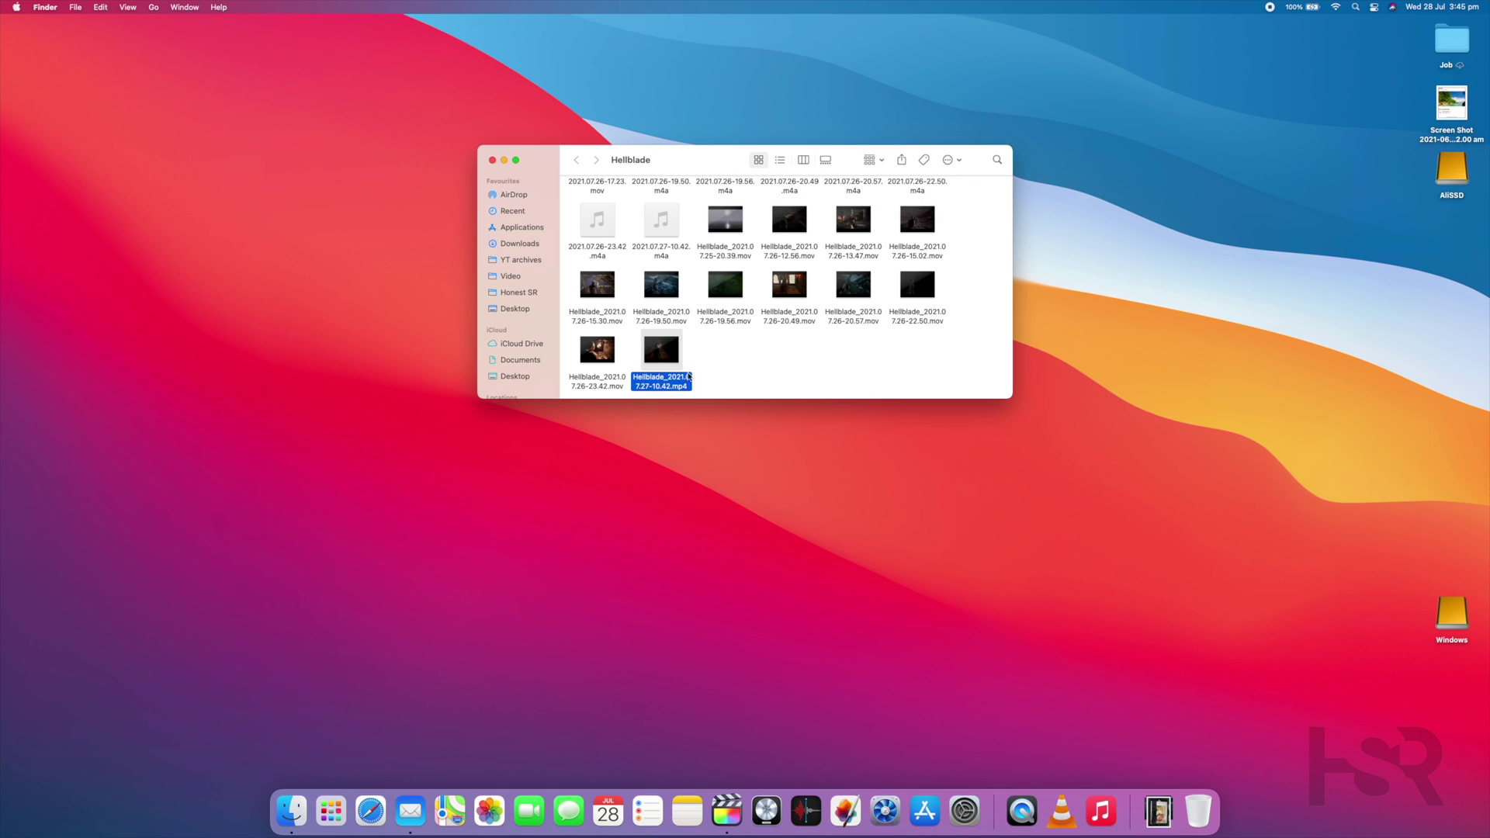
- Move the Hellblade_2021.07.27-10.42 clip to the Trash from Final Cut Pro's browser
key(super+Tab)
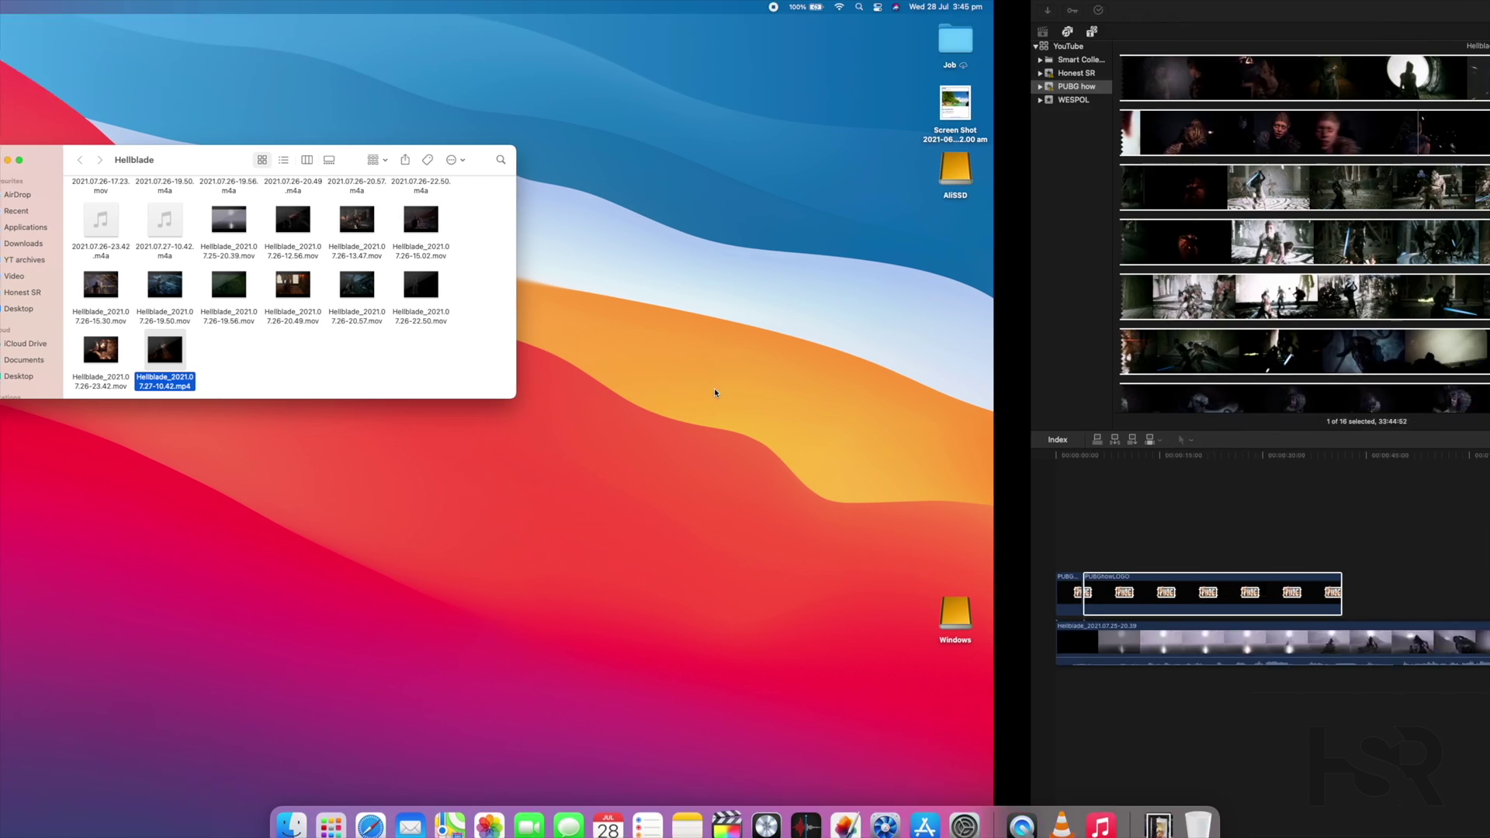
right_click(435, 244)
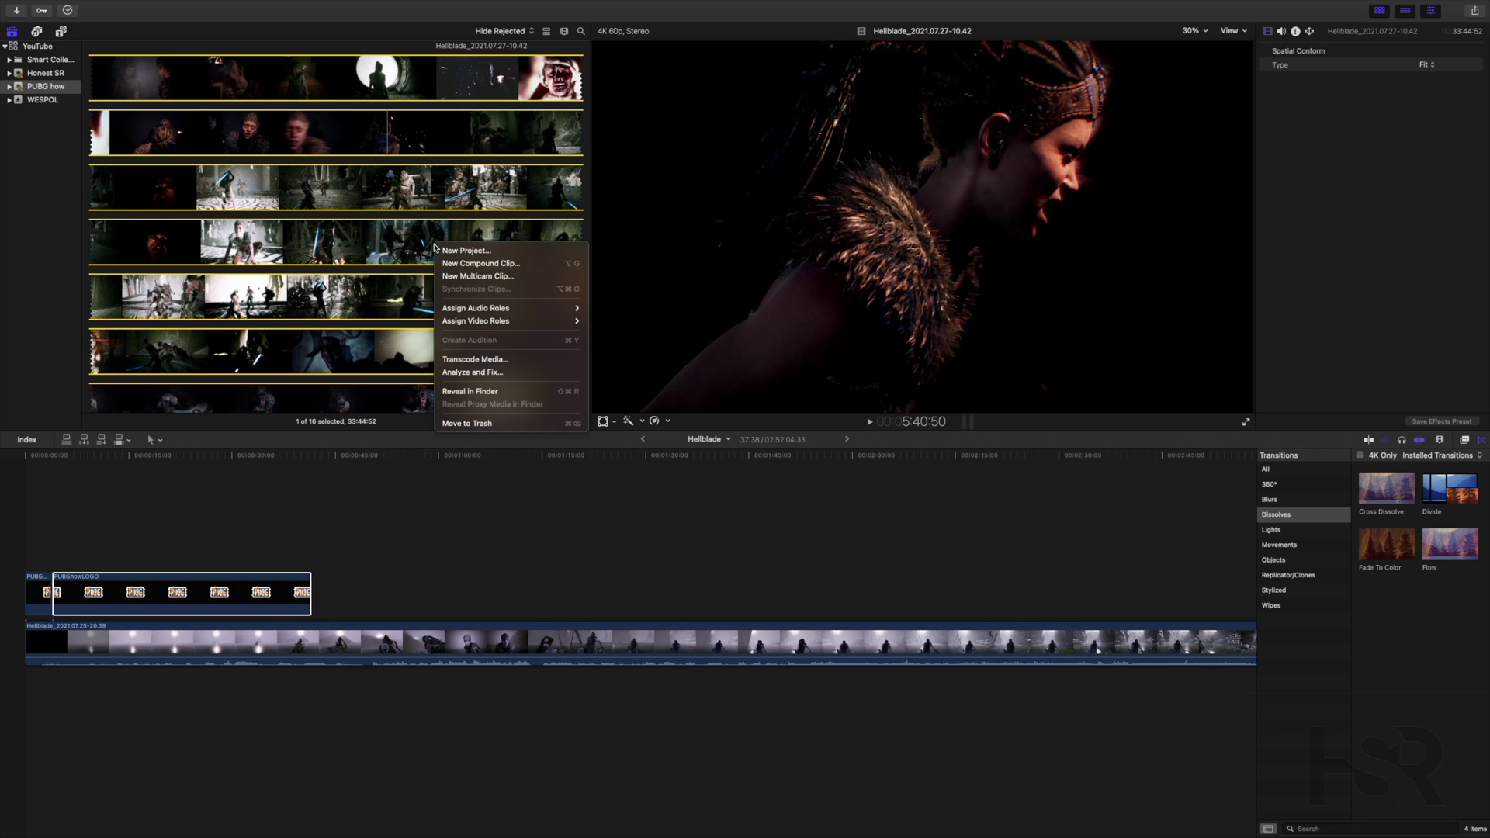
click(481, 423)
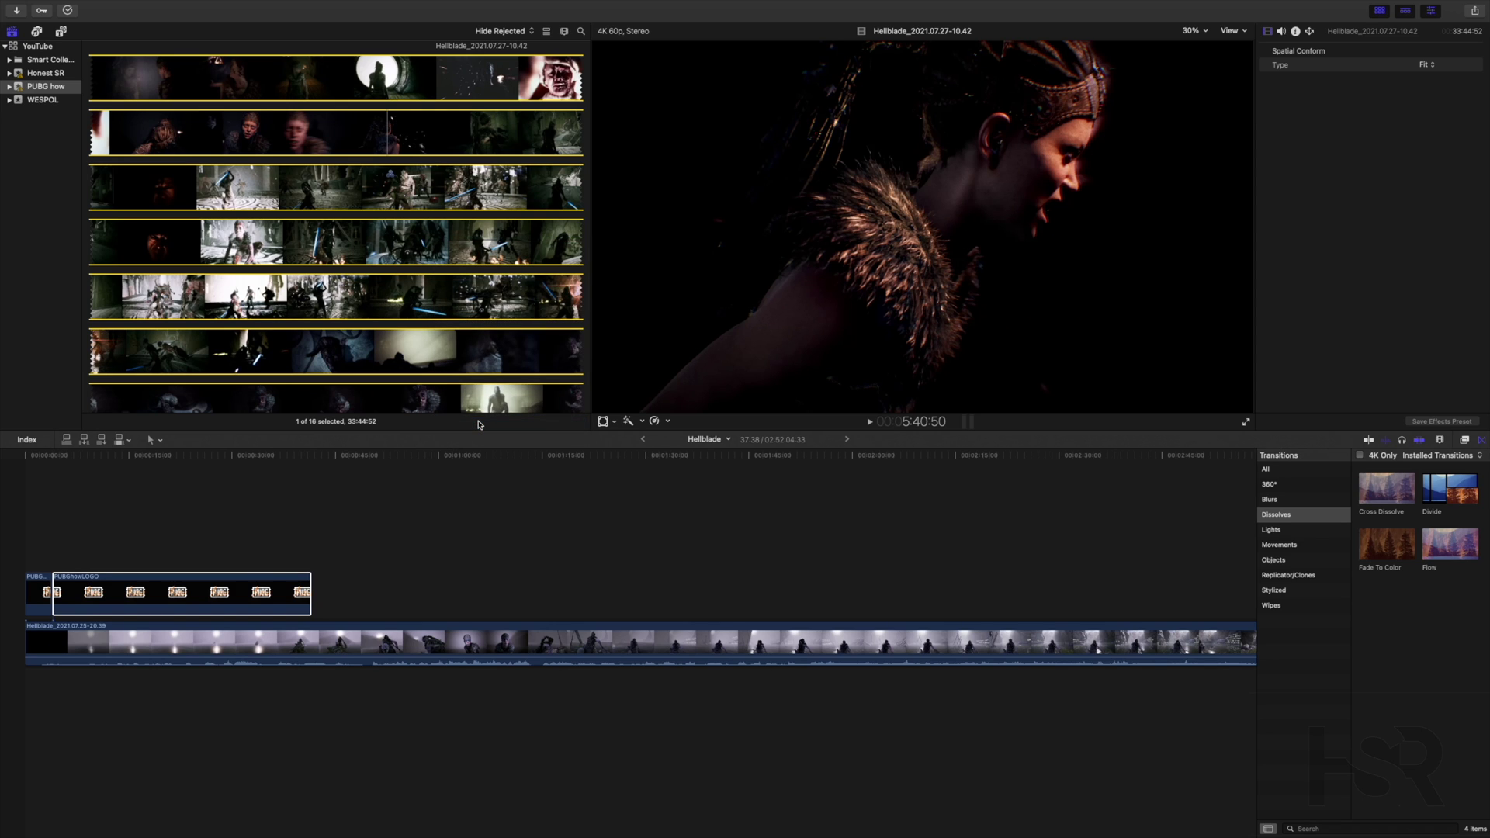
- Confirm the move to trash, then empty the Bin from the Dock
click(778, 301)
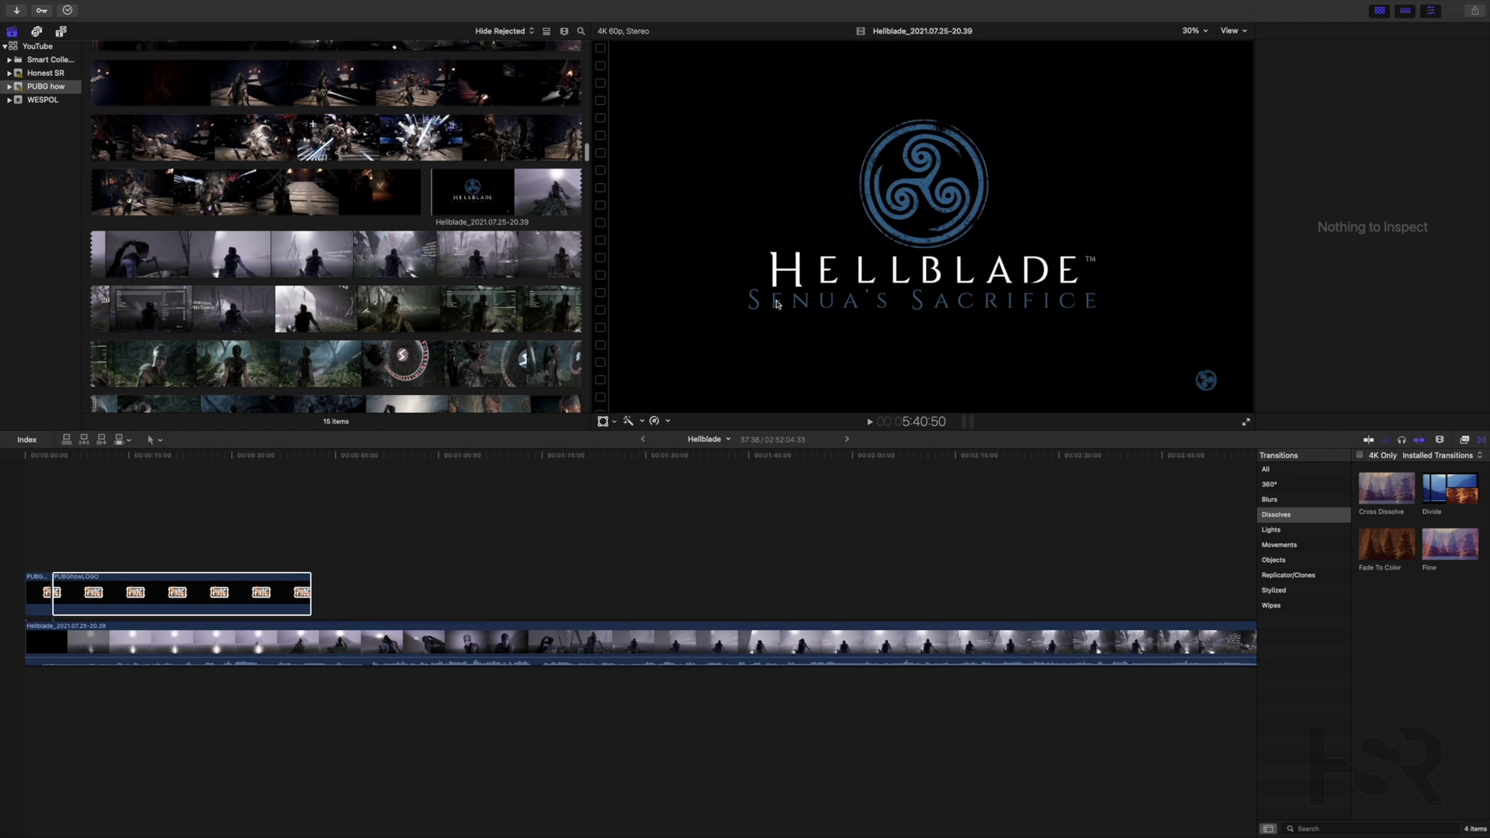
key(super+Tab)
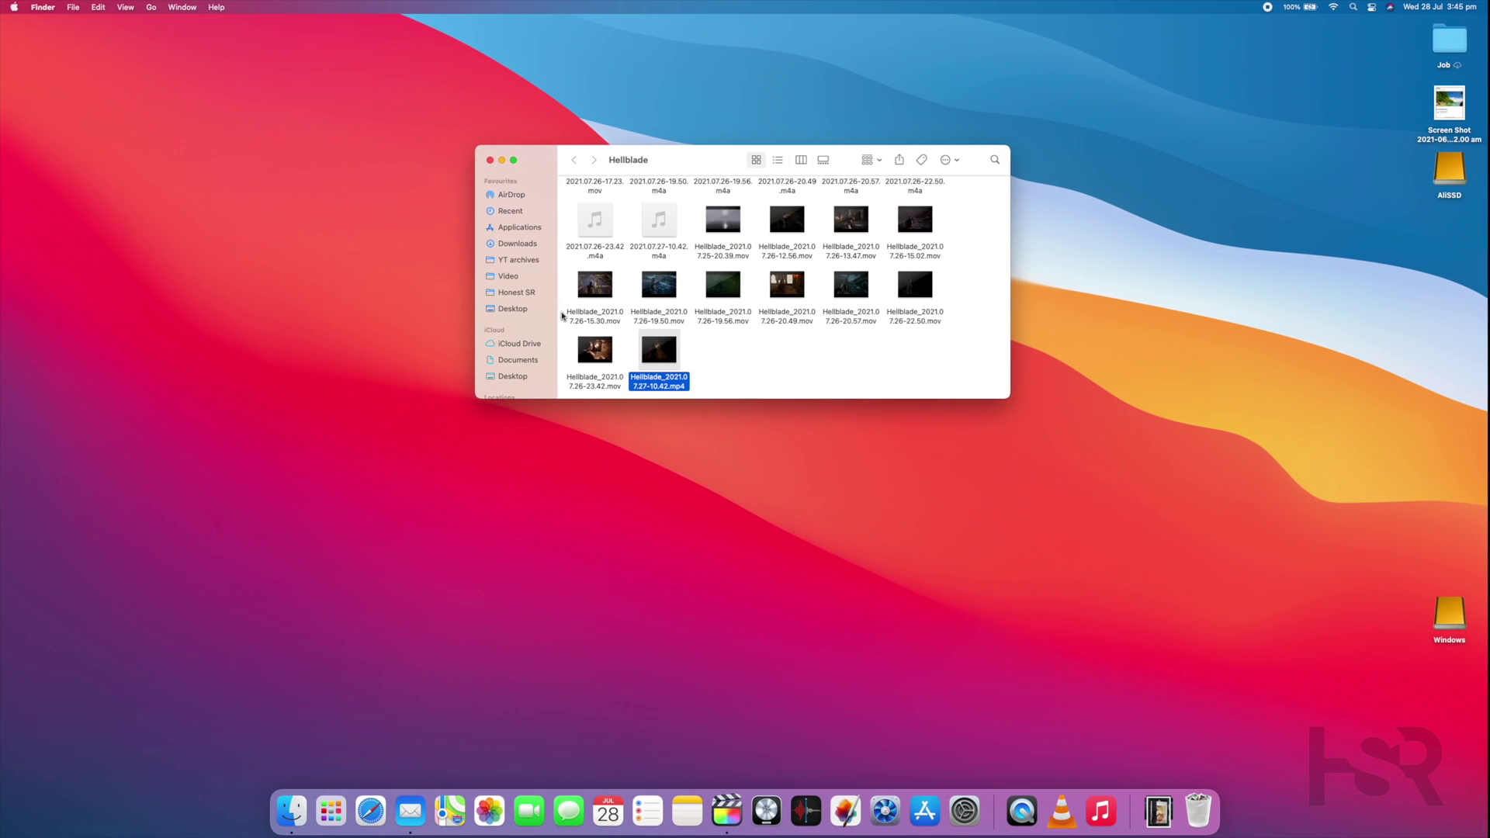
right_click(1199, 808)
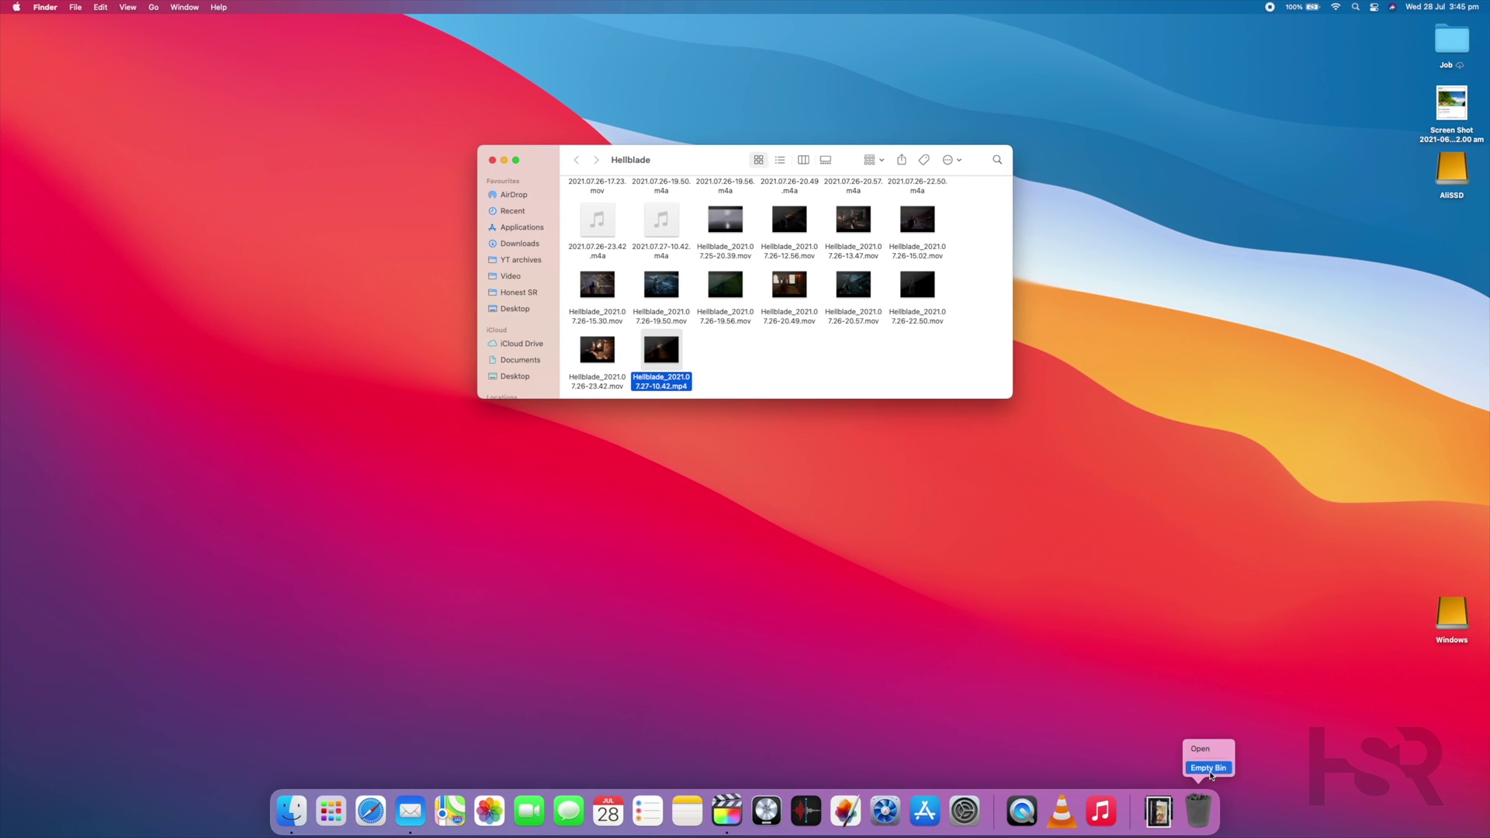
click(1208, 768)
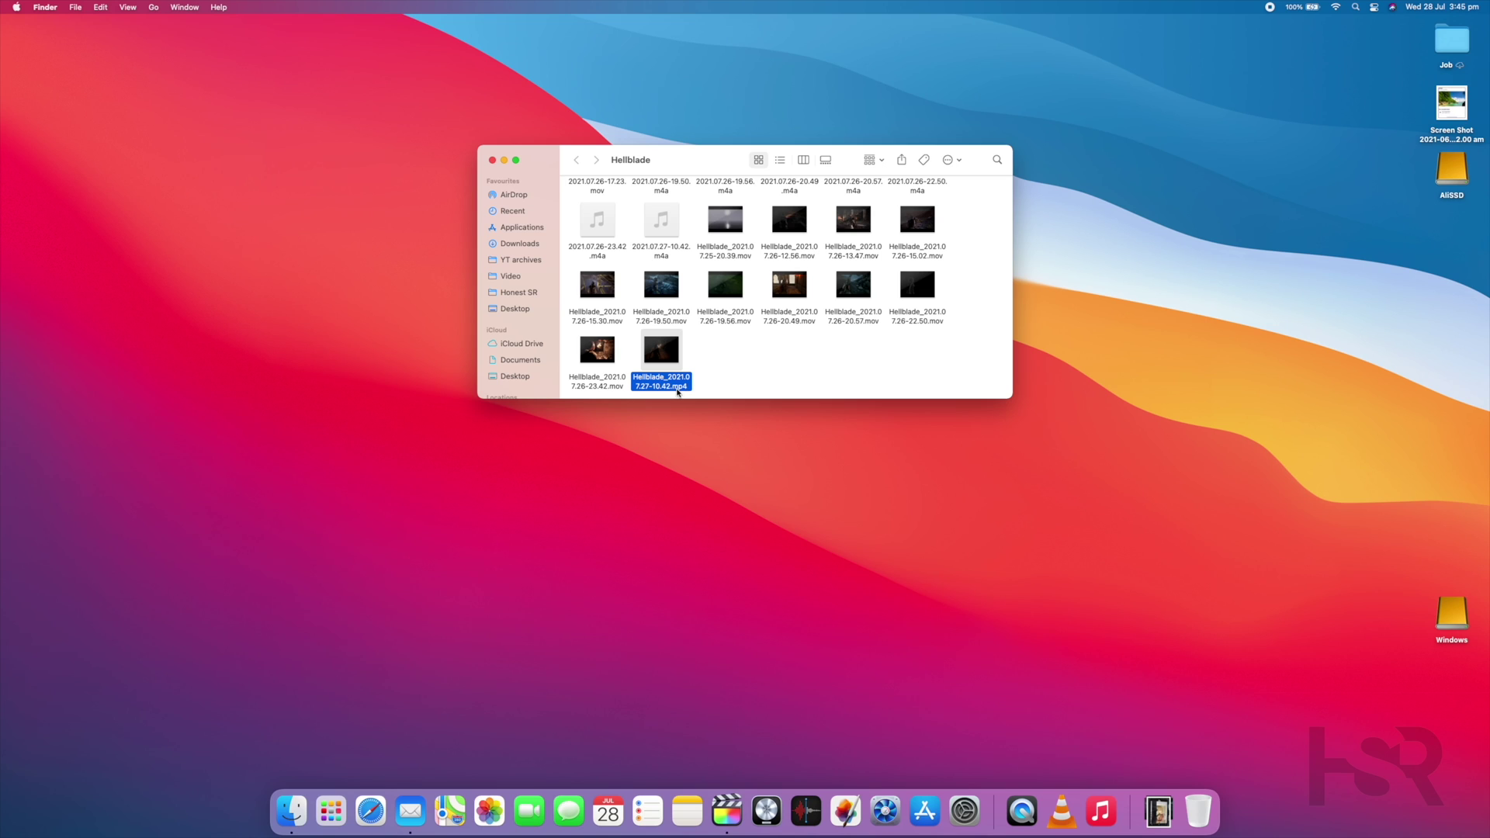
key(ctrl+Right)
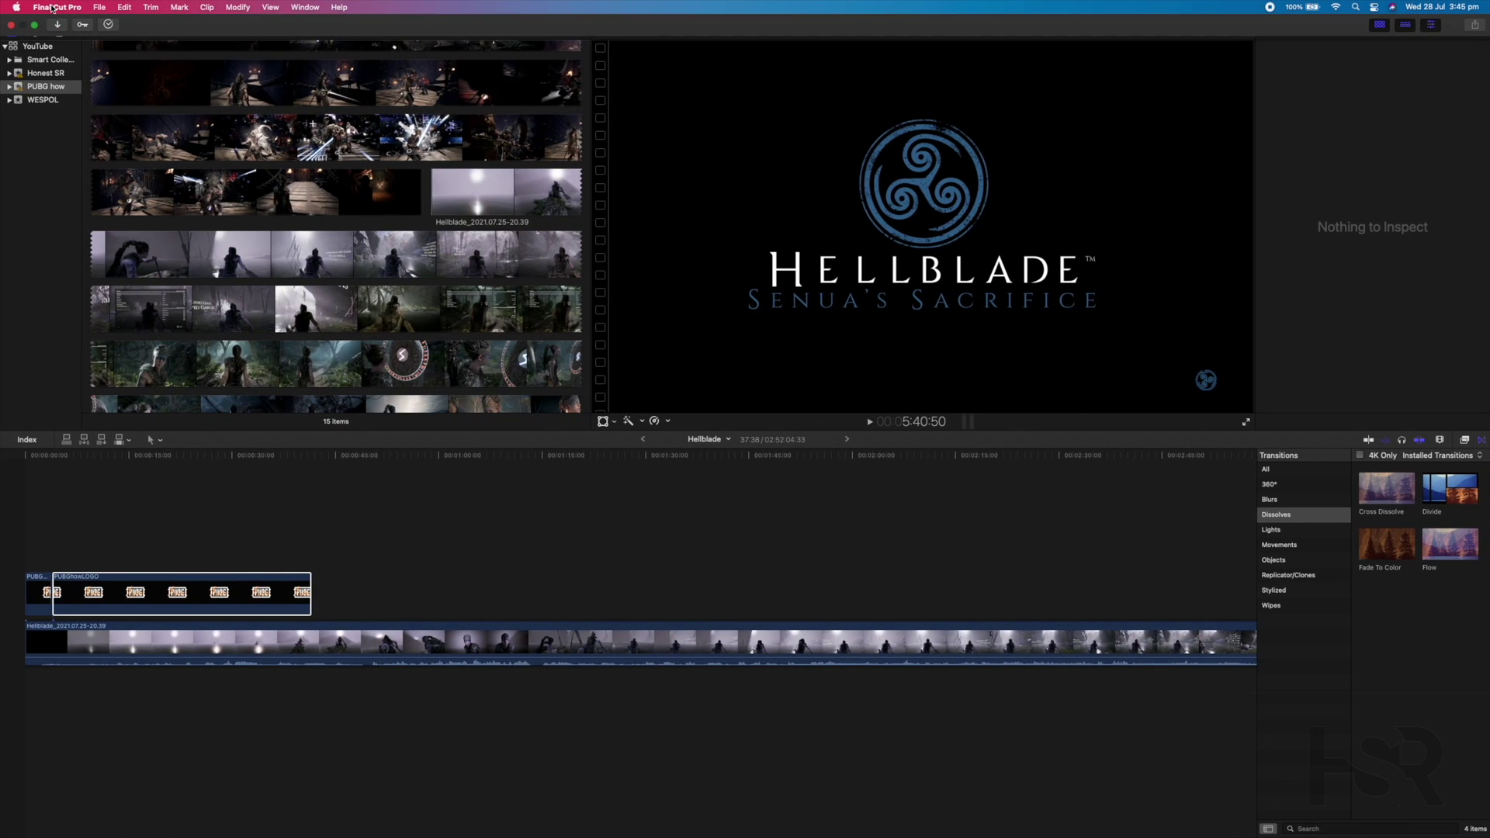
click(56, 7)
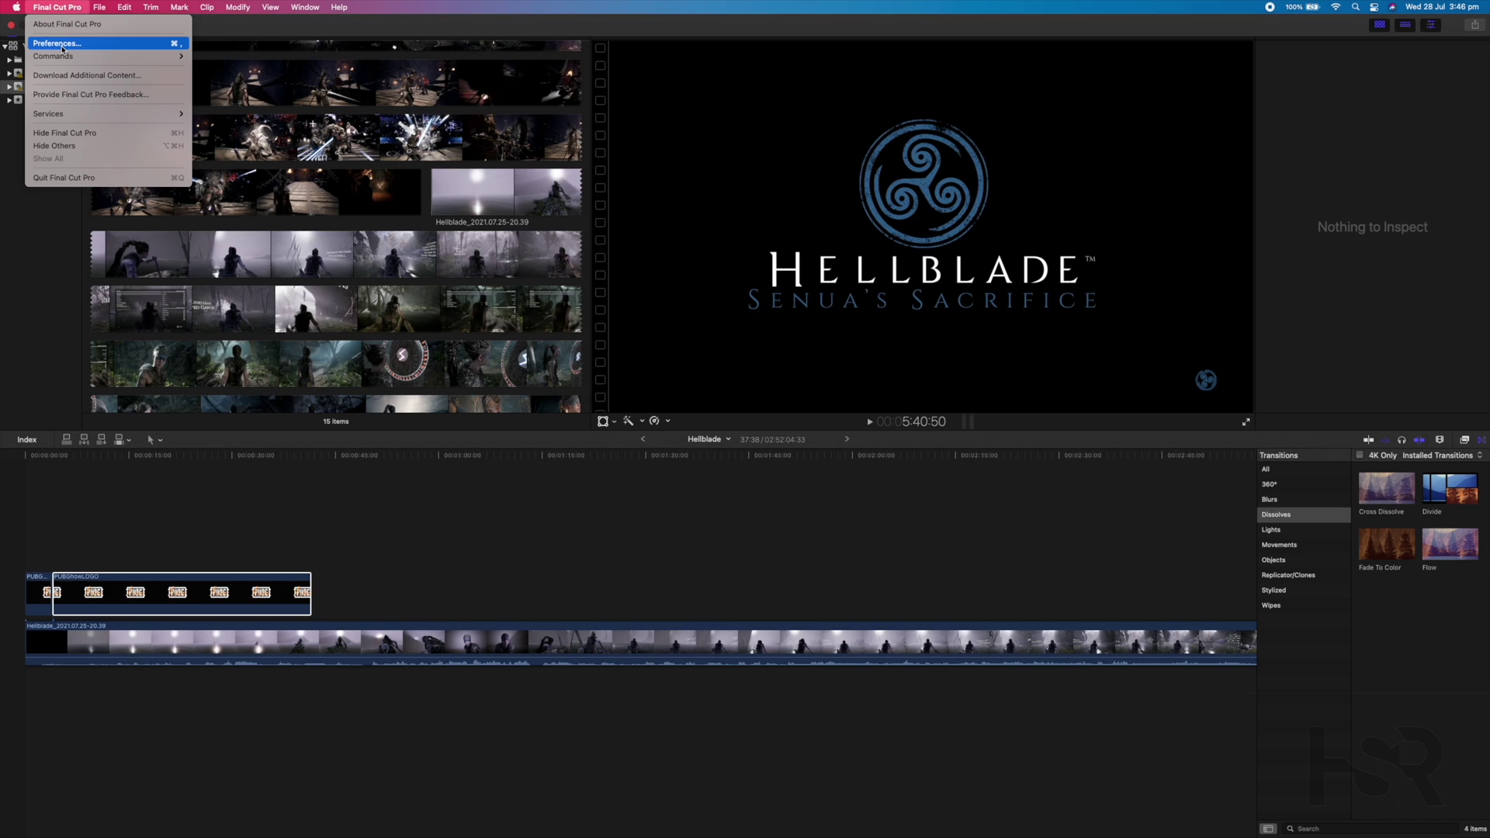
click(62, 44)
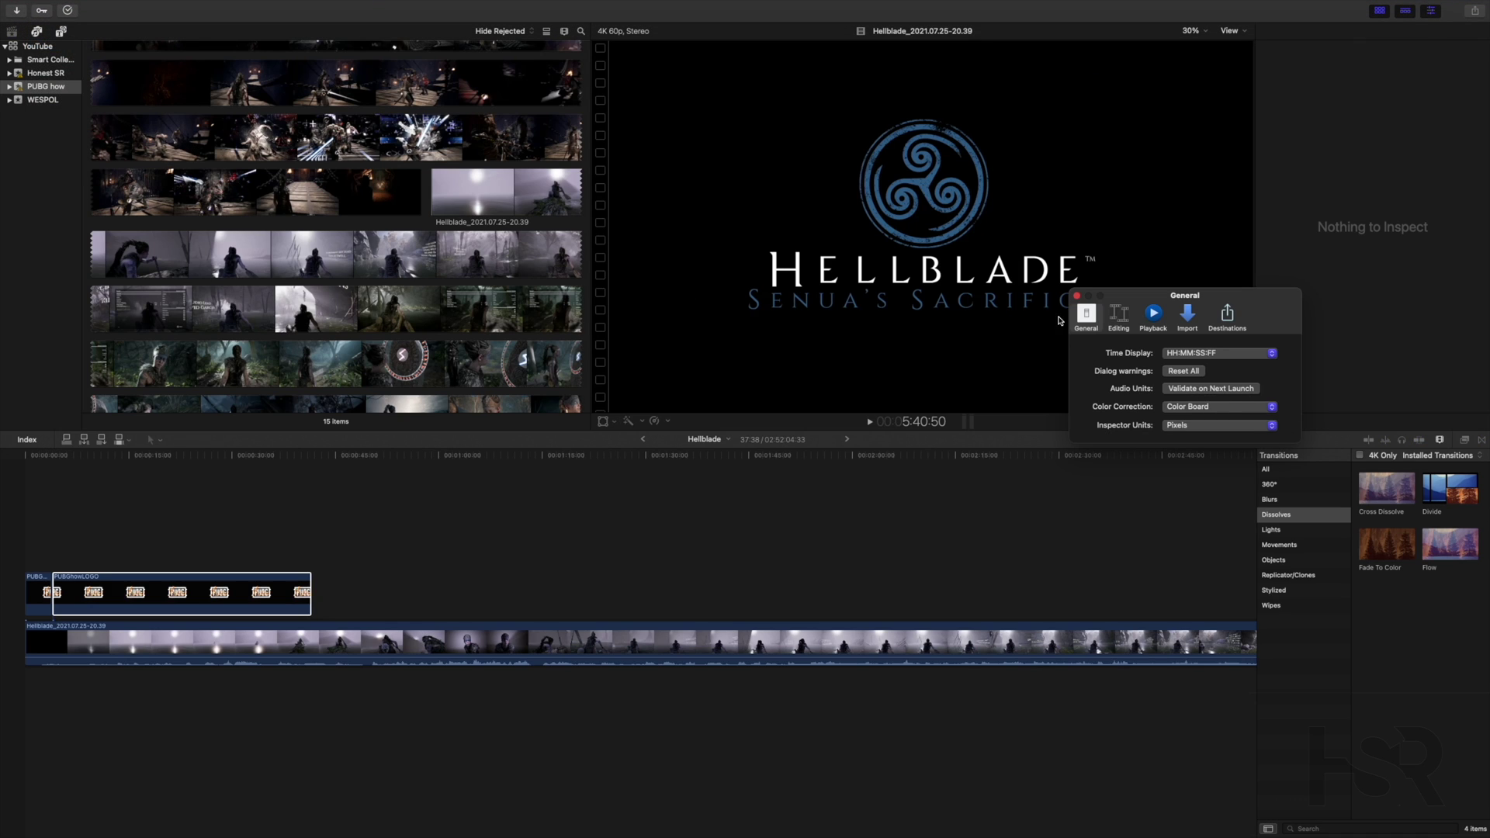
click(1078, 297)
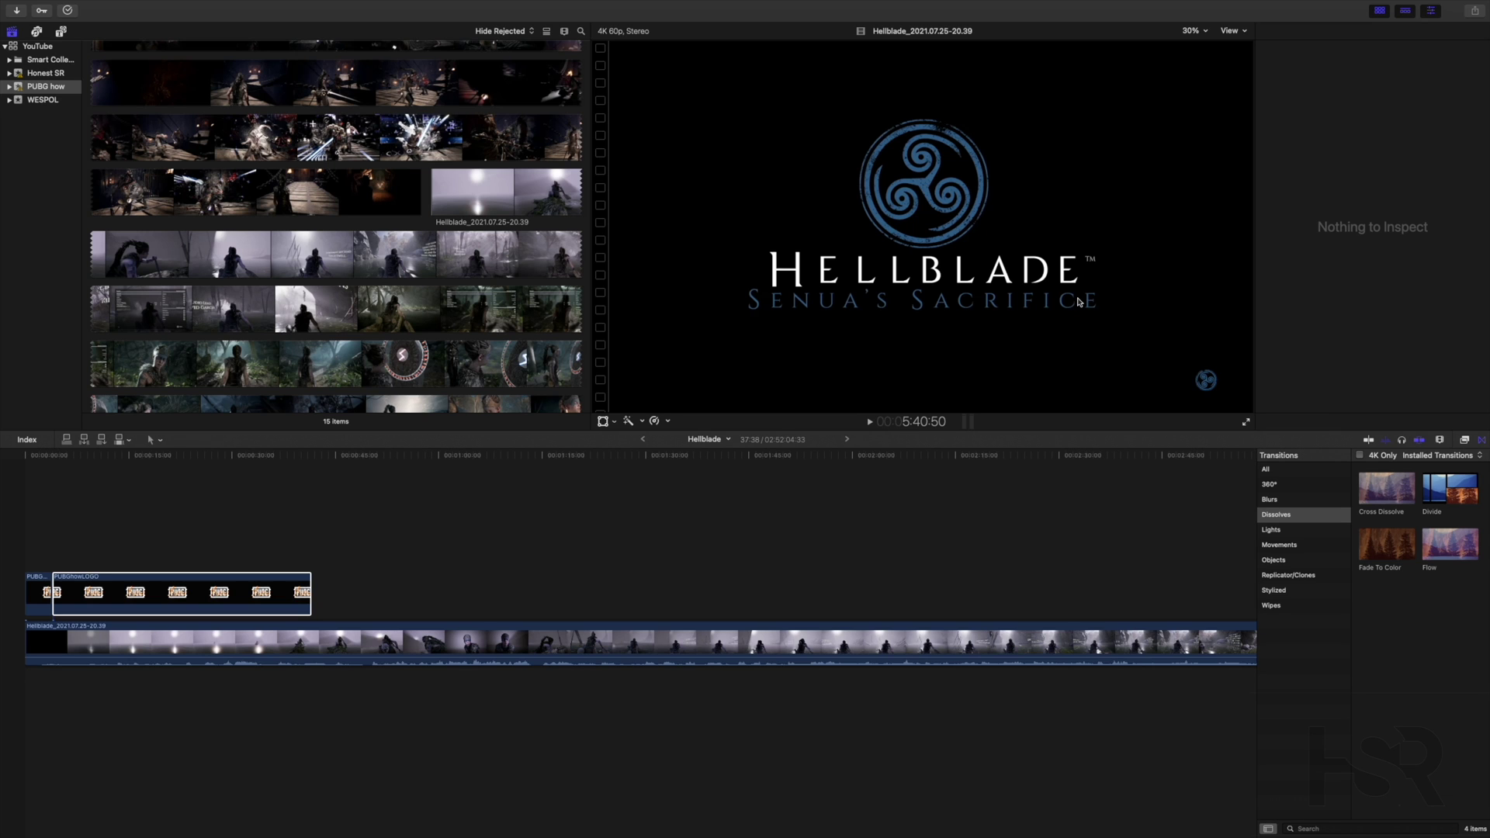
key(ctrl+Left)
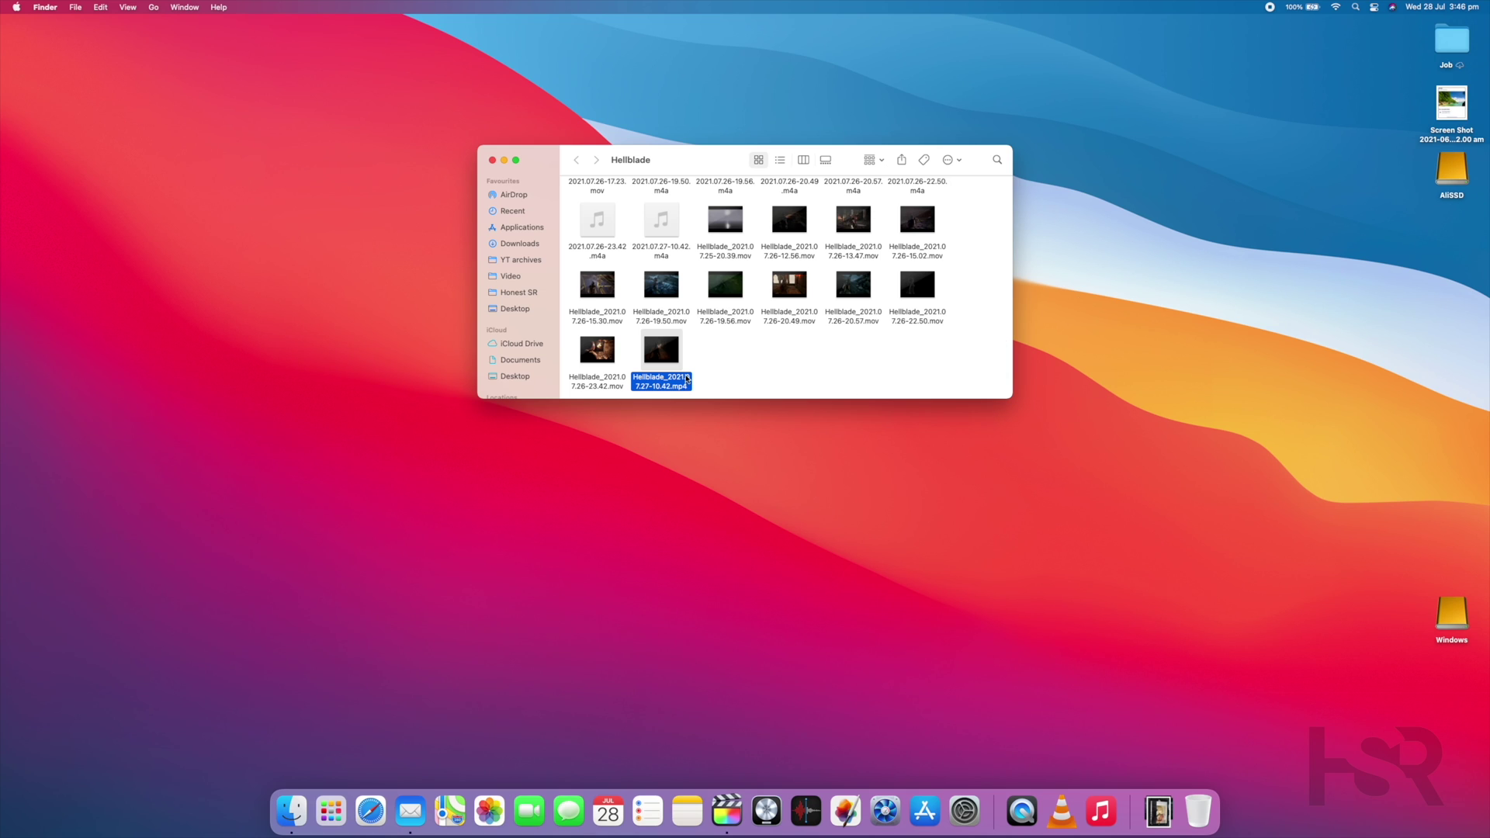
- Rename Hellblade_2021.07.27-10.42.mp4 to Hellblade_2021.07.27-10.42.mov, keeping the .mov extension
click(687, 378)
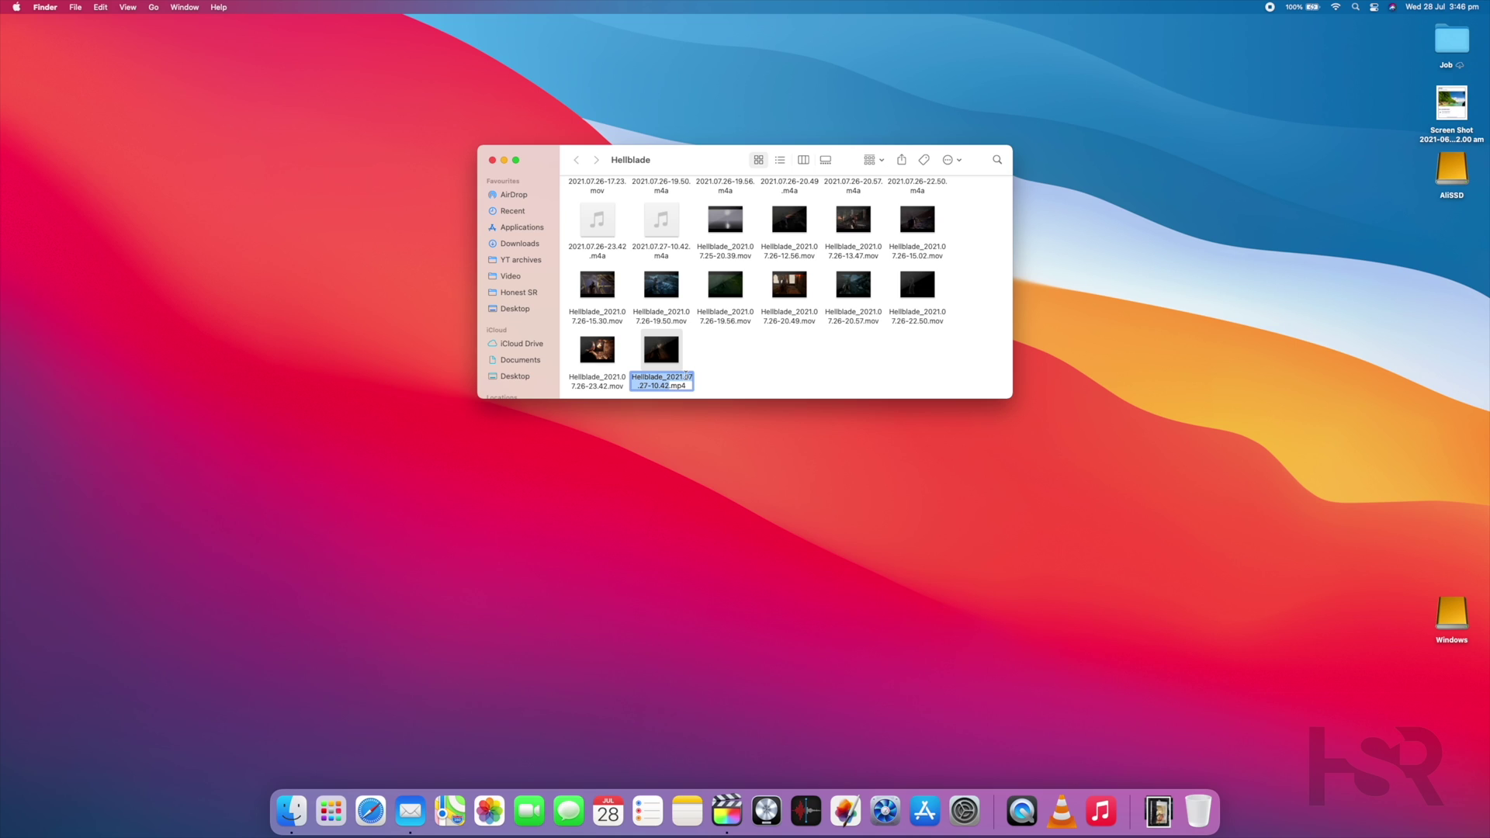
click(687, 382)
key(BackSpace)
key(BackSpace)
text(ov)
key(Return)
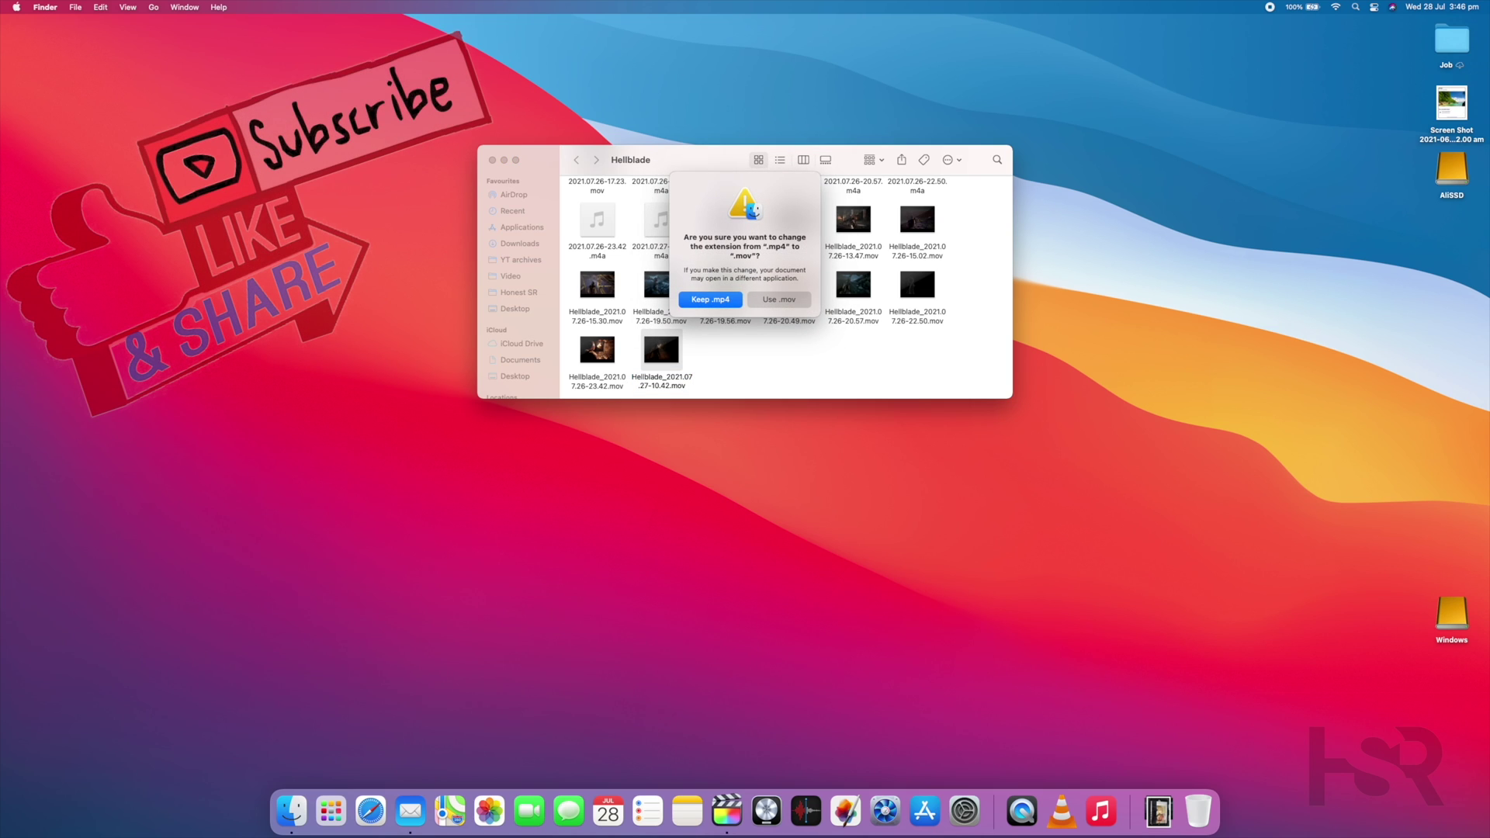
click(778, 302)
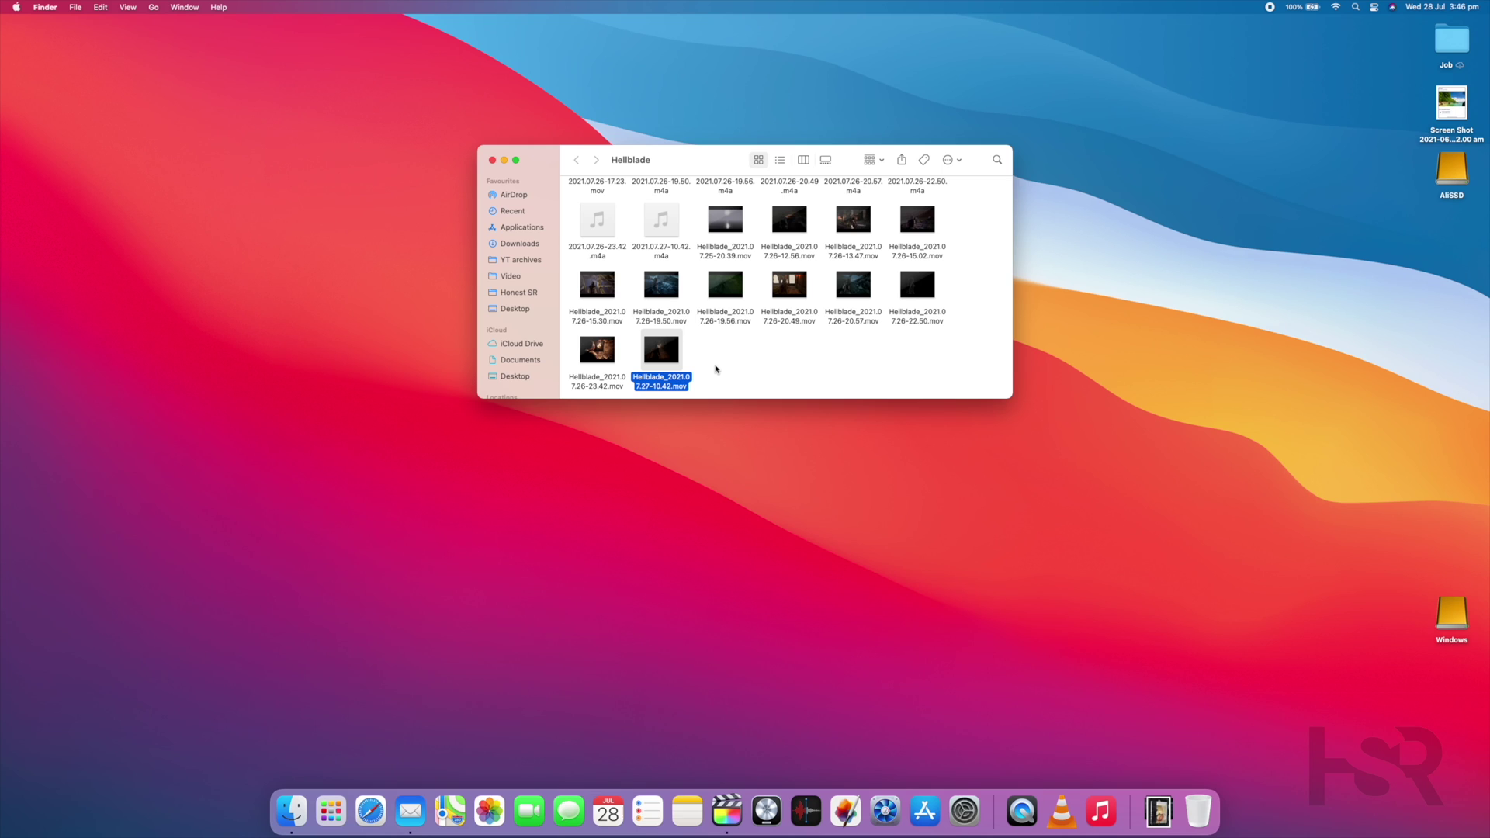
- Open Final Cut Pro's Media Import window and scroll down the Hellblade folder
key(ctrl+Right)
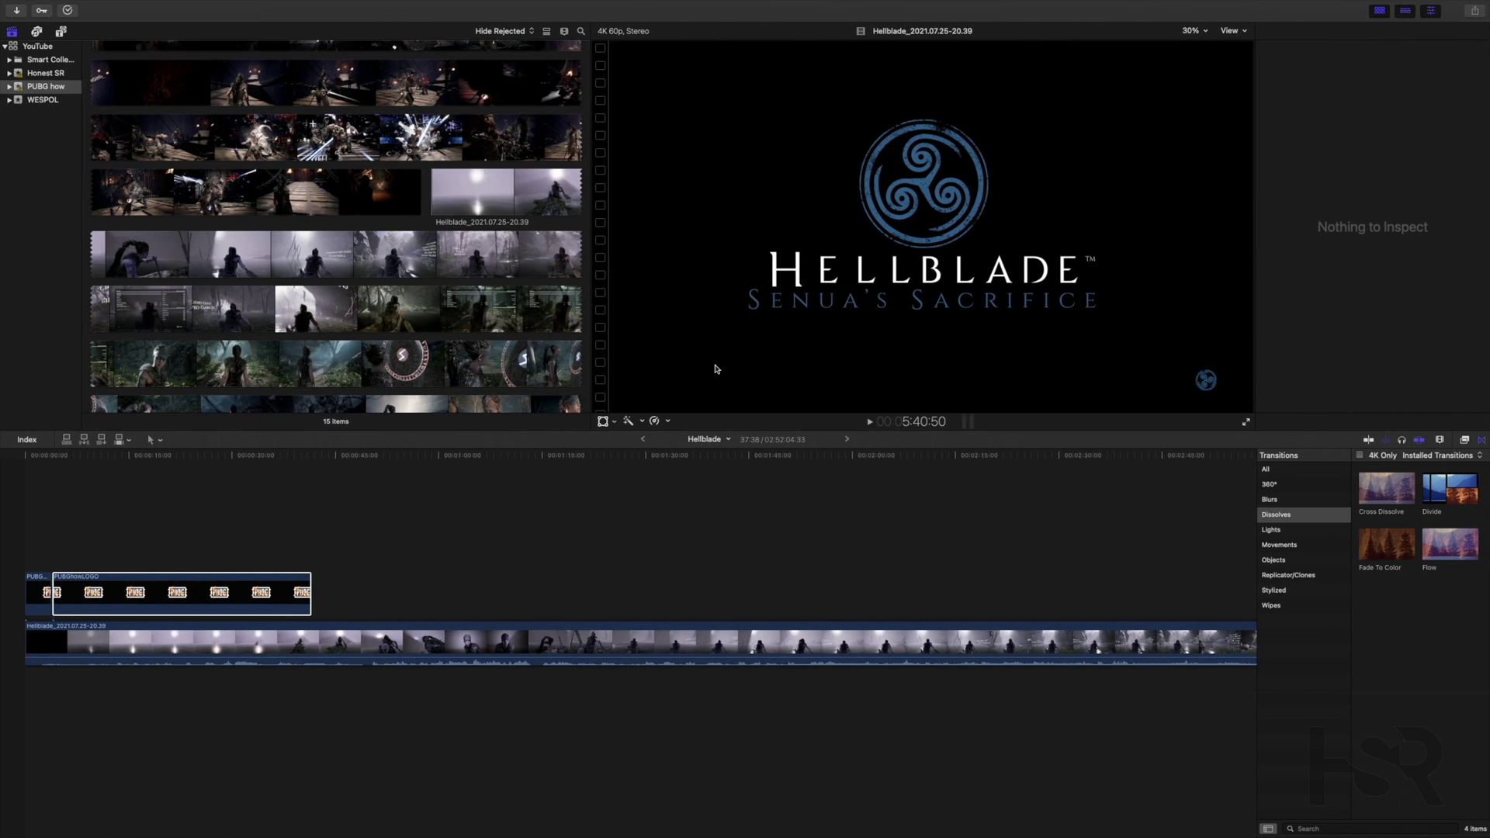
key(super+i)
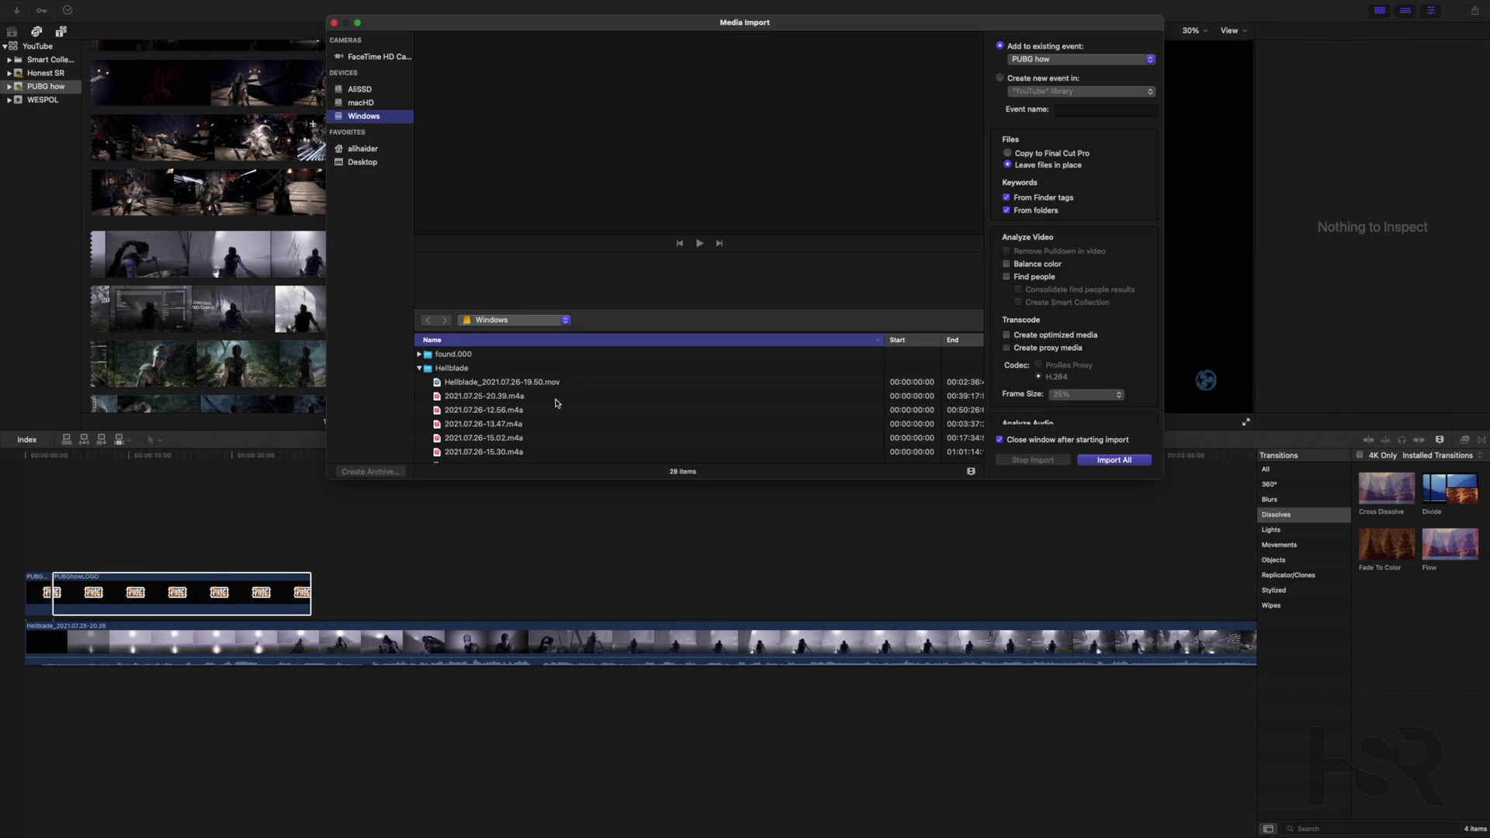
key(ctrl+Left)
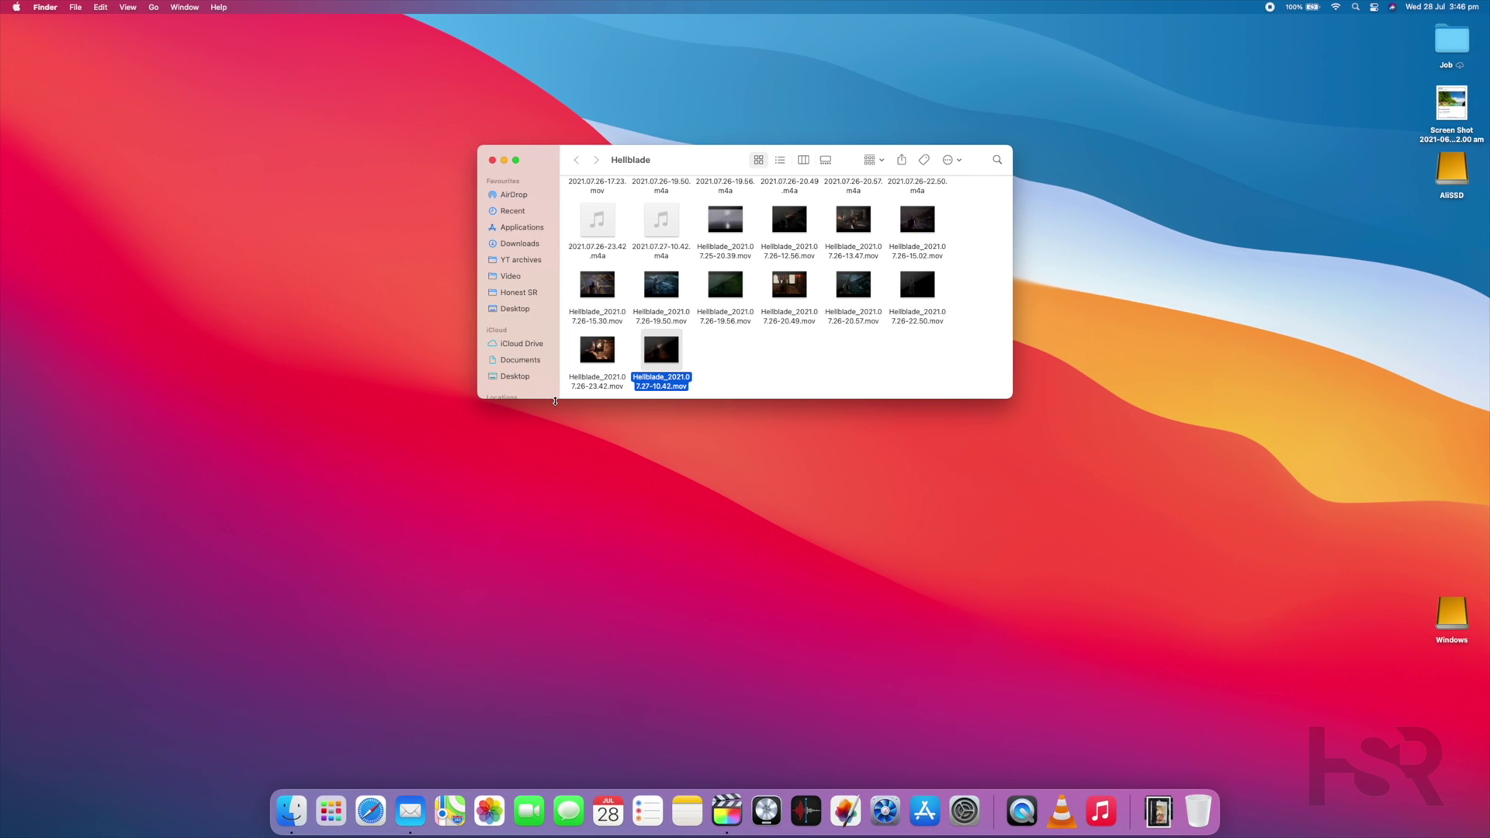
key(ctrl+Right)
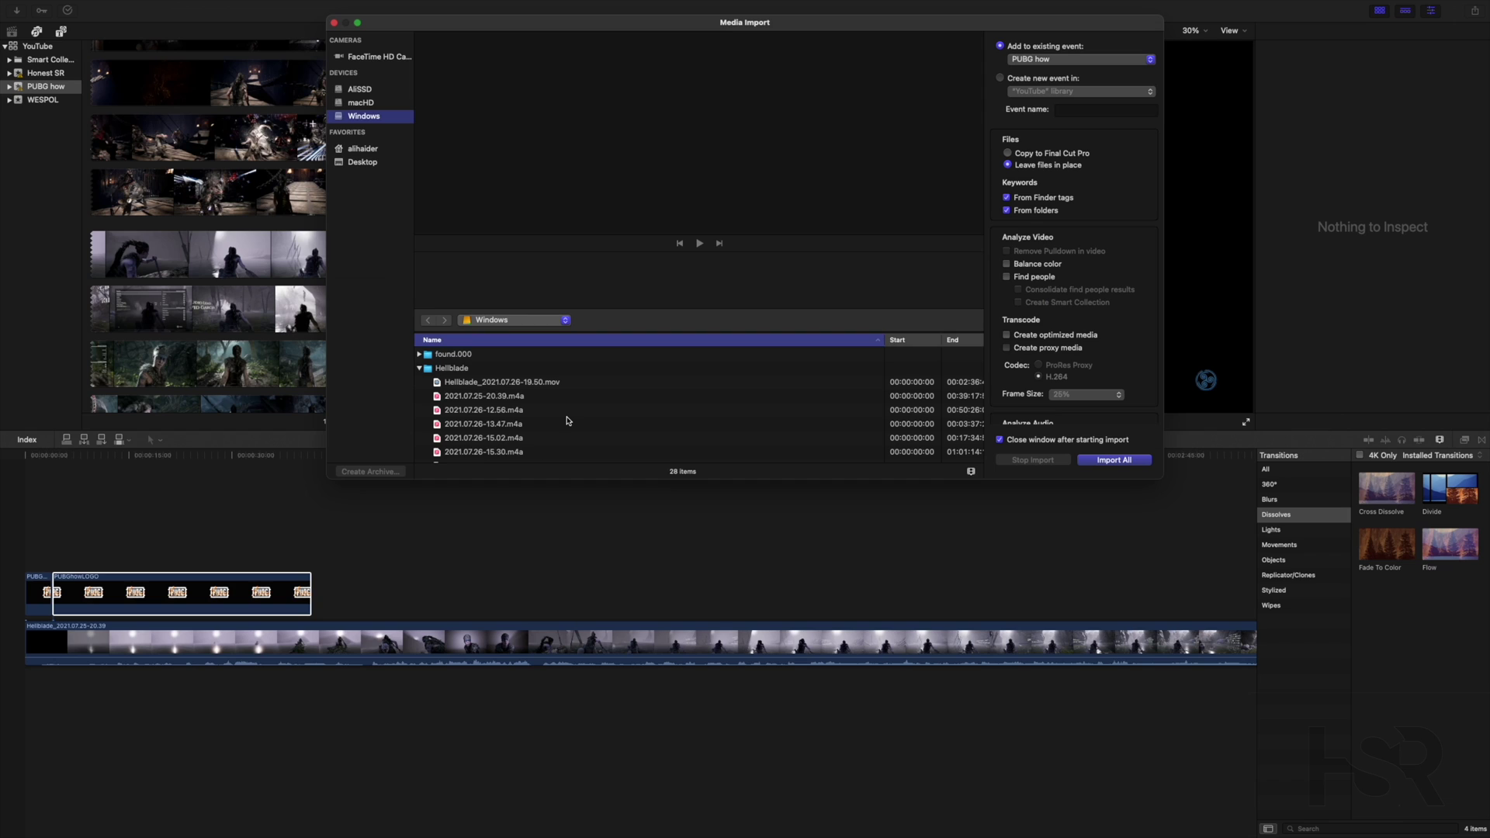
scroll(567, 421, down, 5)
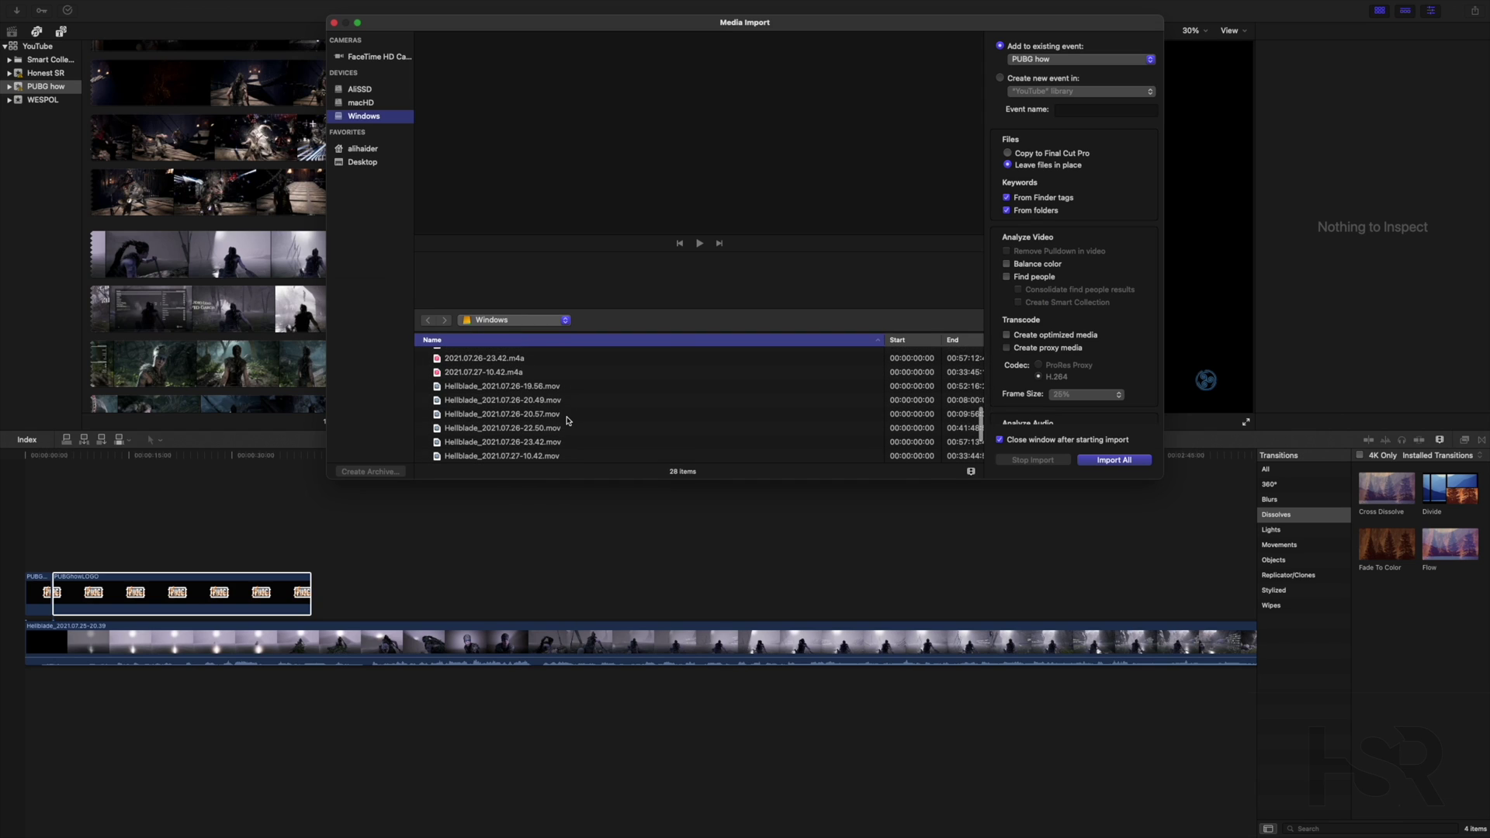
scroll(567, 421, down, 3)
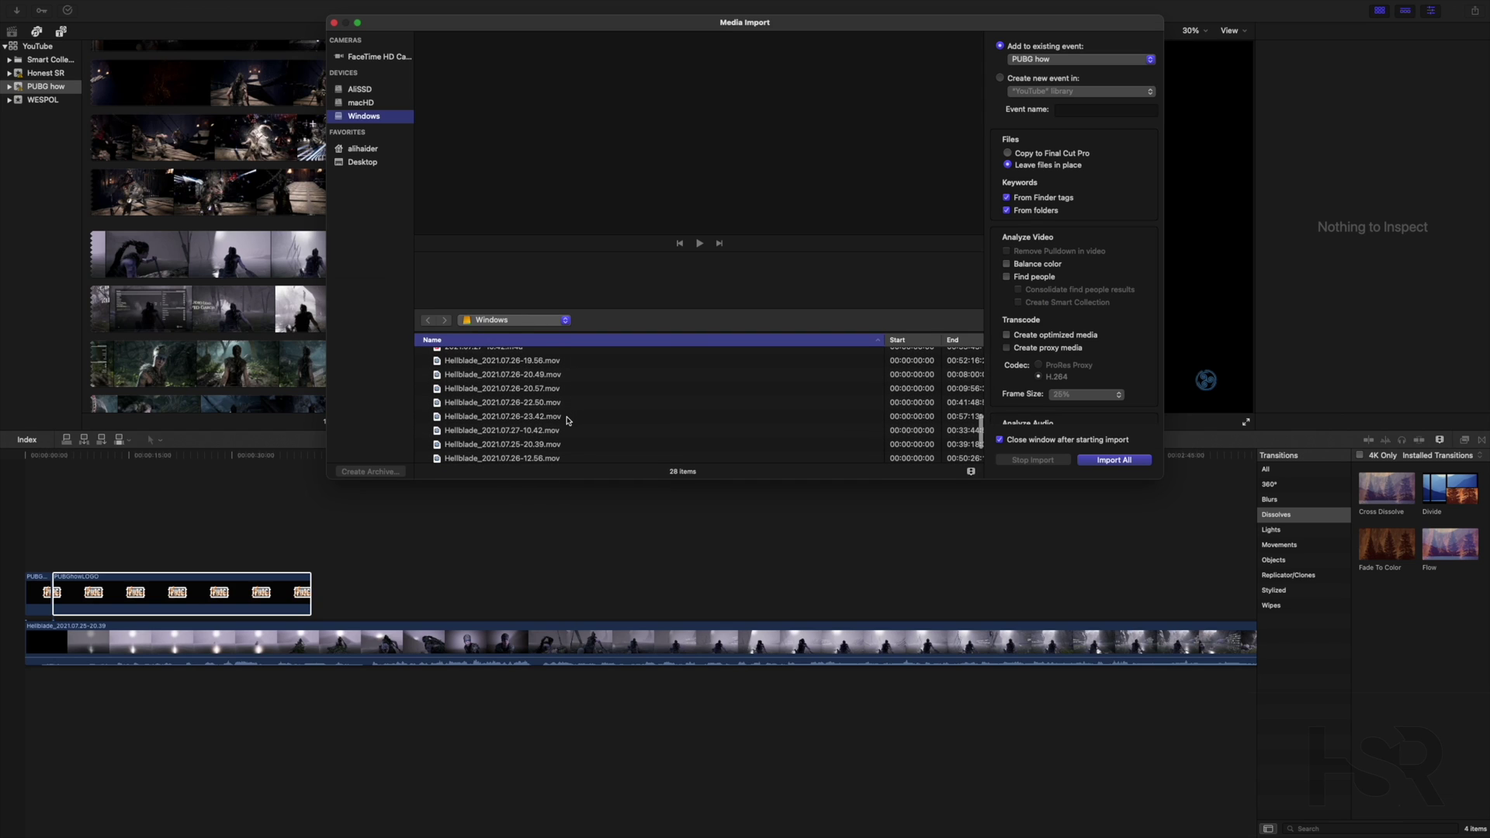
- Select Hellblade_2021.07.27-10.42.mov and check its File Type shows QuickTime movie
click(550, 375)
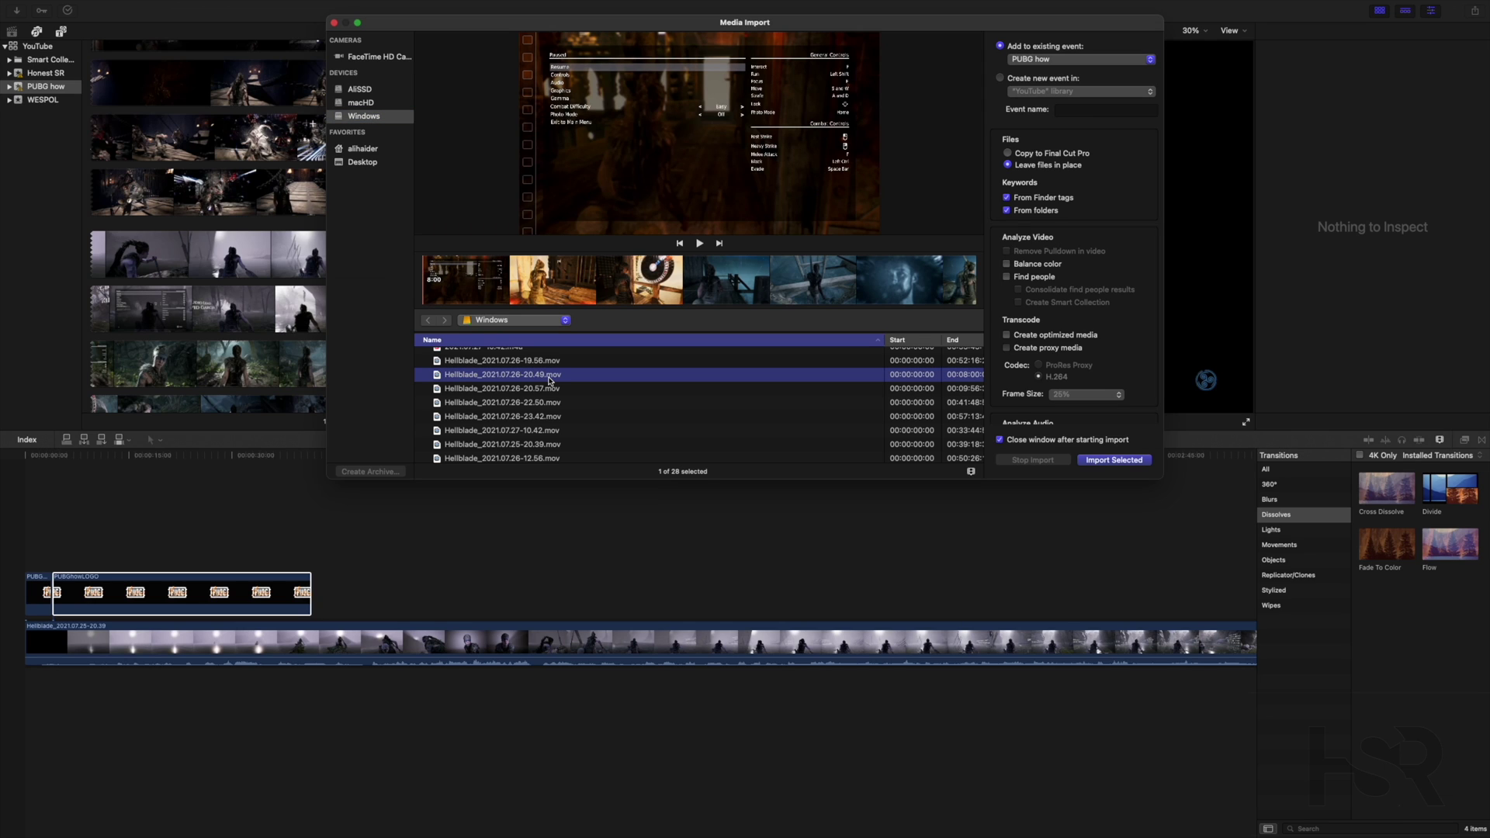
click(785, 292)
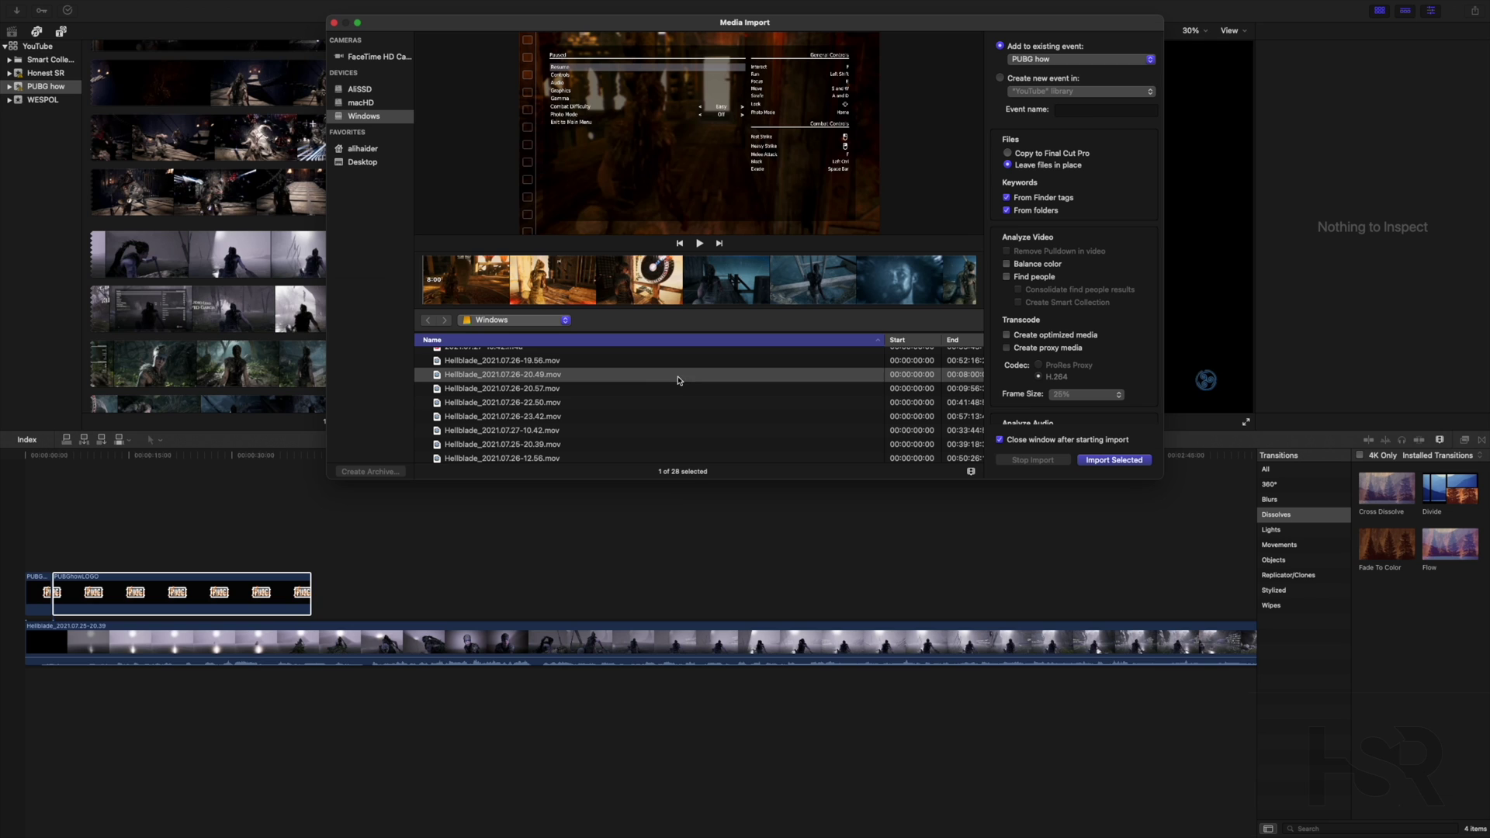
key(ctrl+Left)
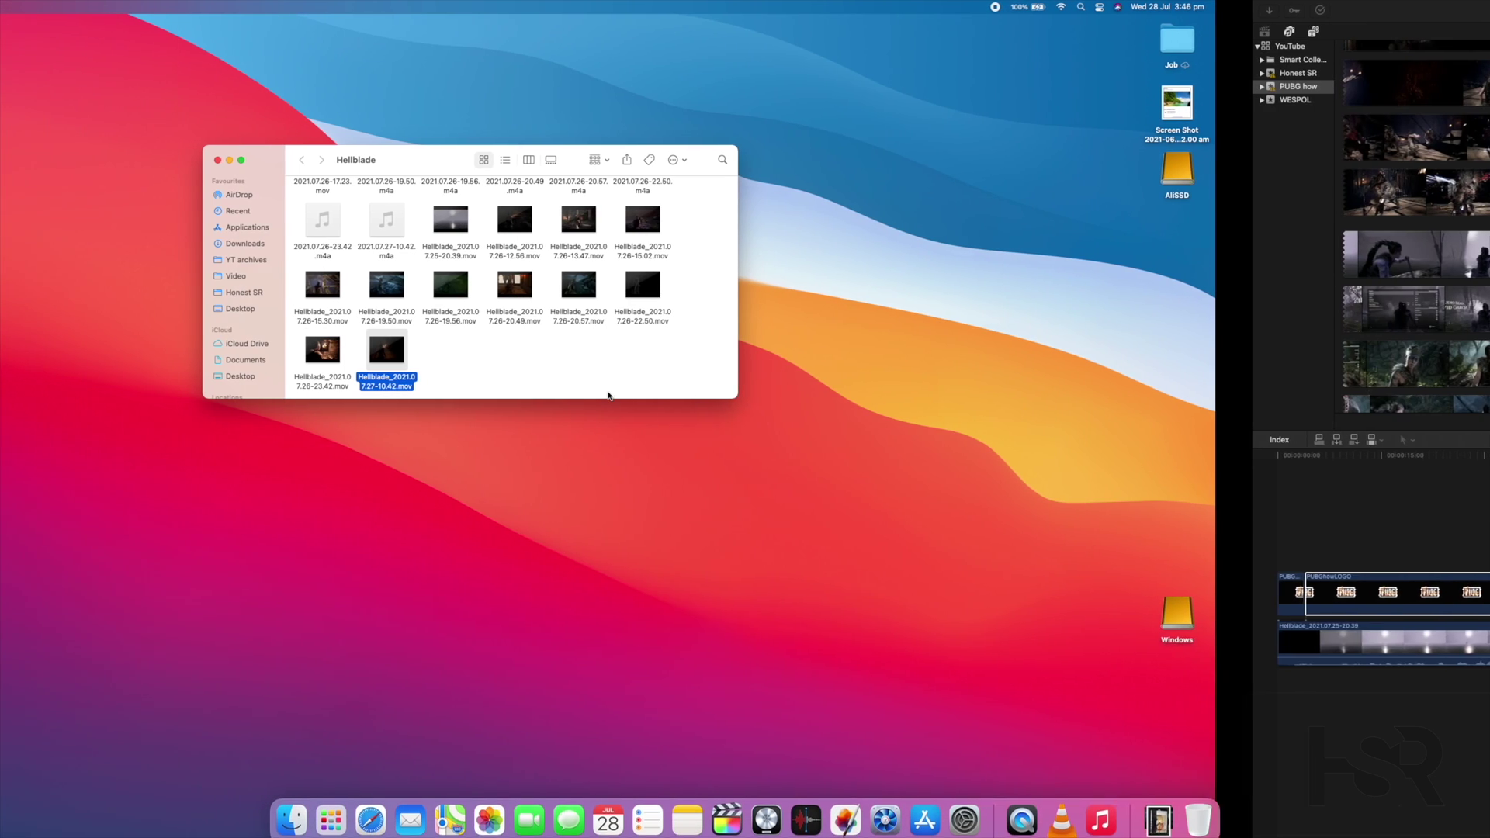
key(ctrl+Right)
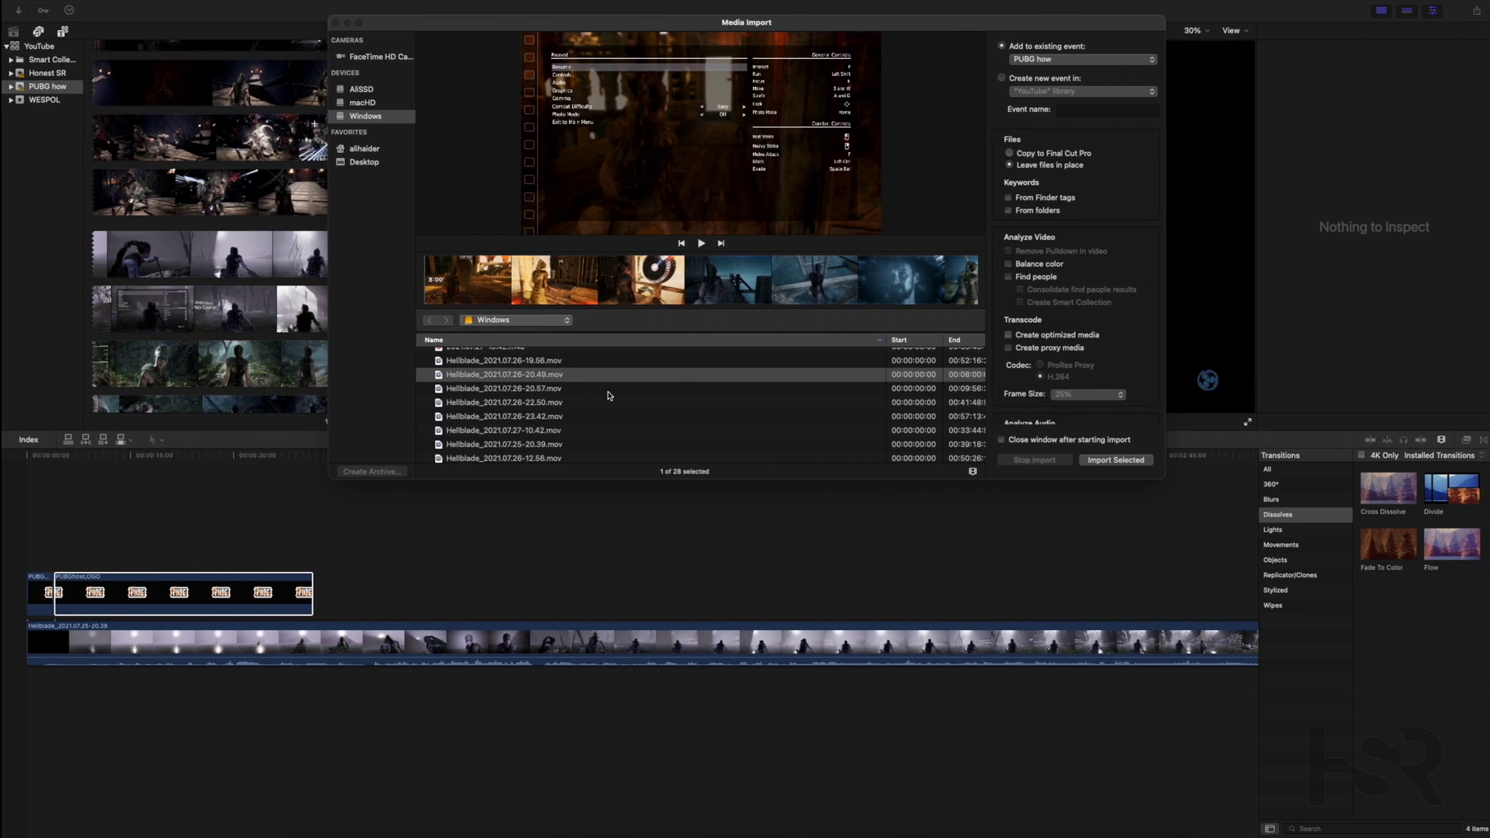
click(560, 432)
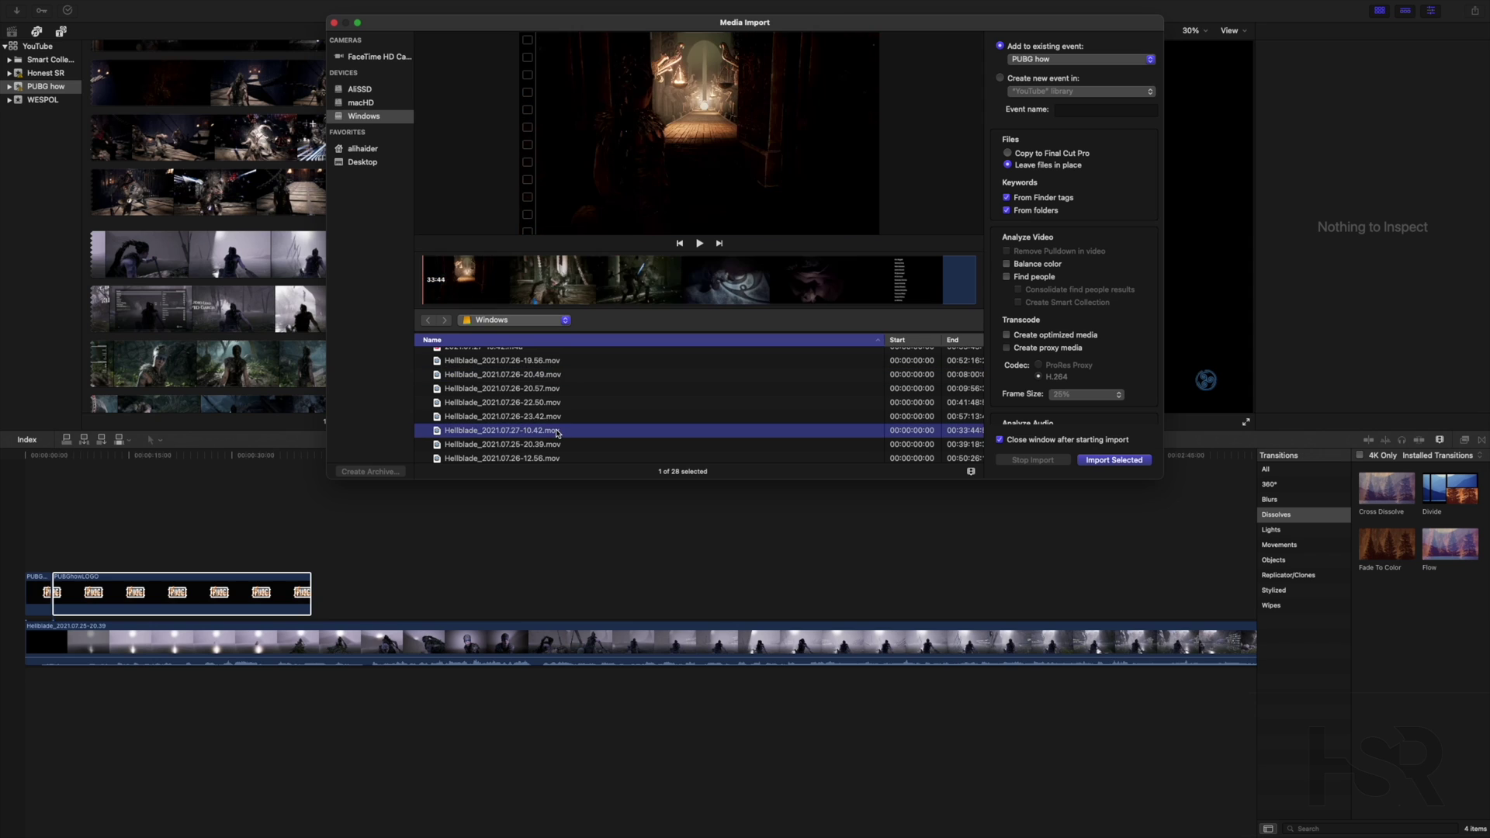
scroll(578, 434, right, 5)
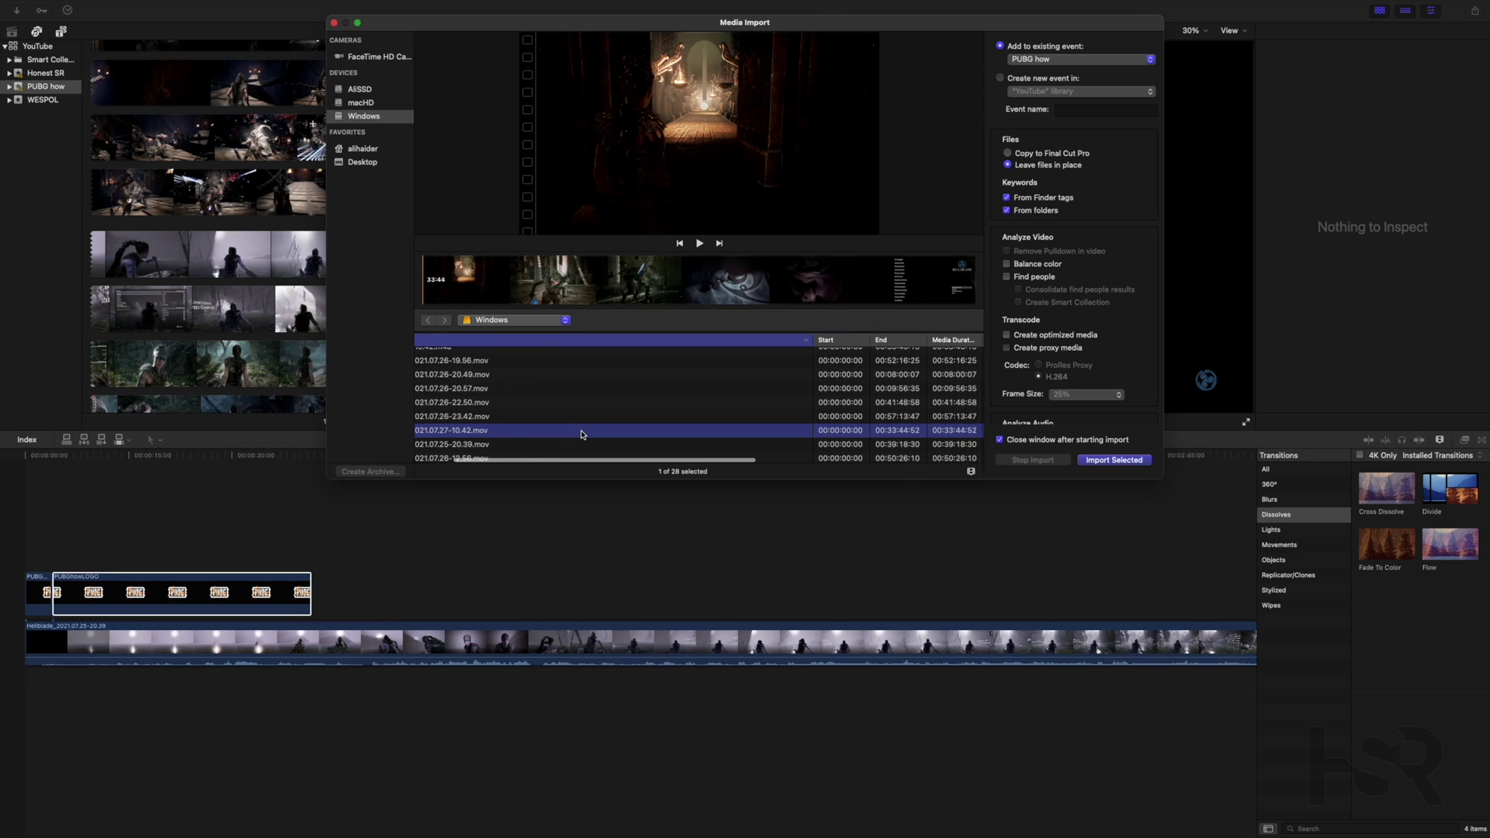
scroll(582, 434, right, 5)
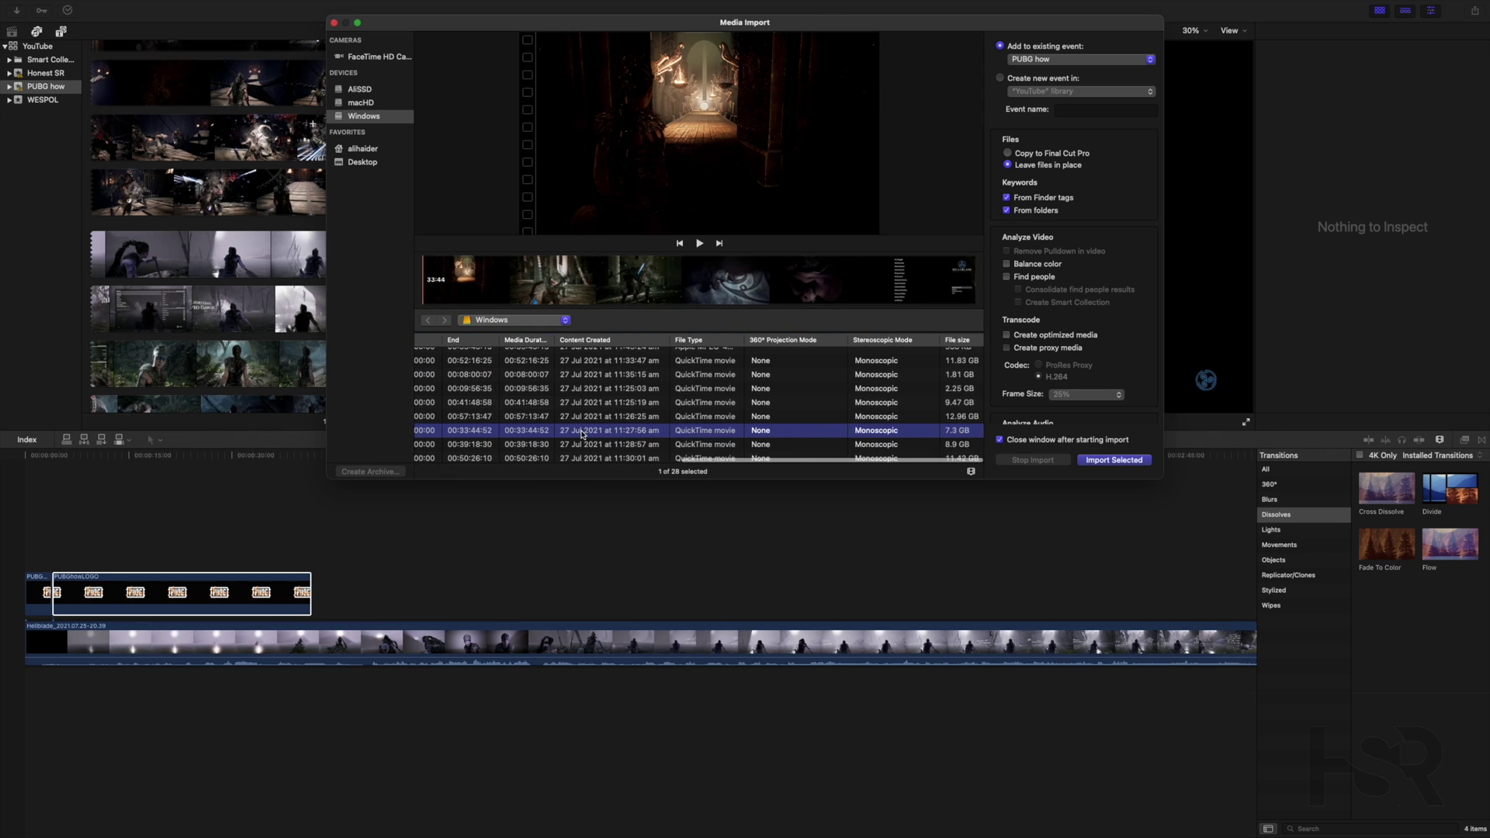
scroll(582, 434, left, 10)
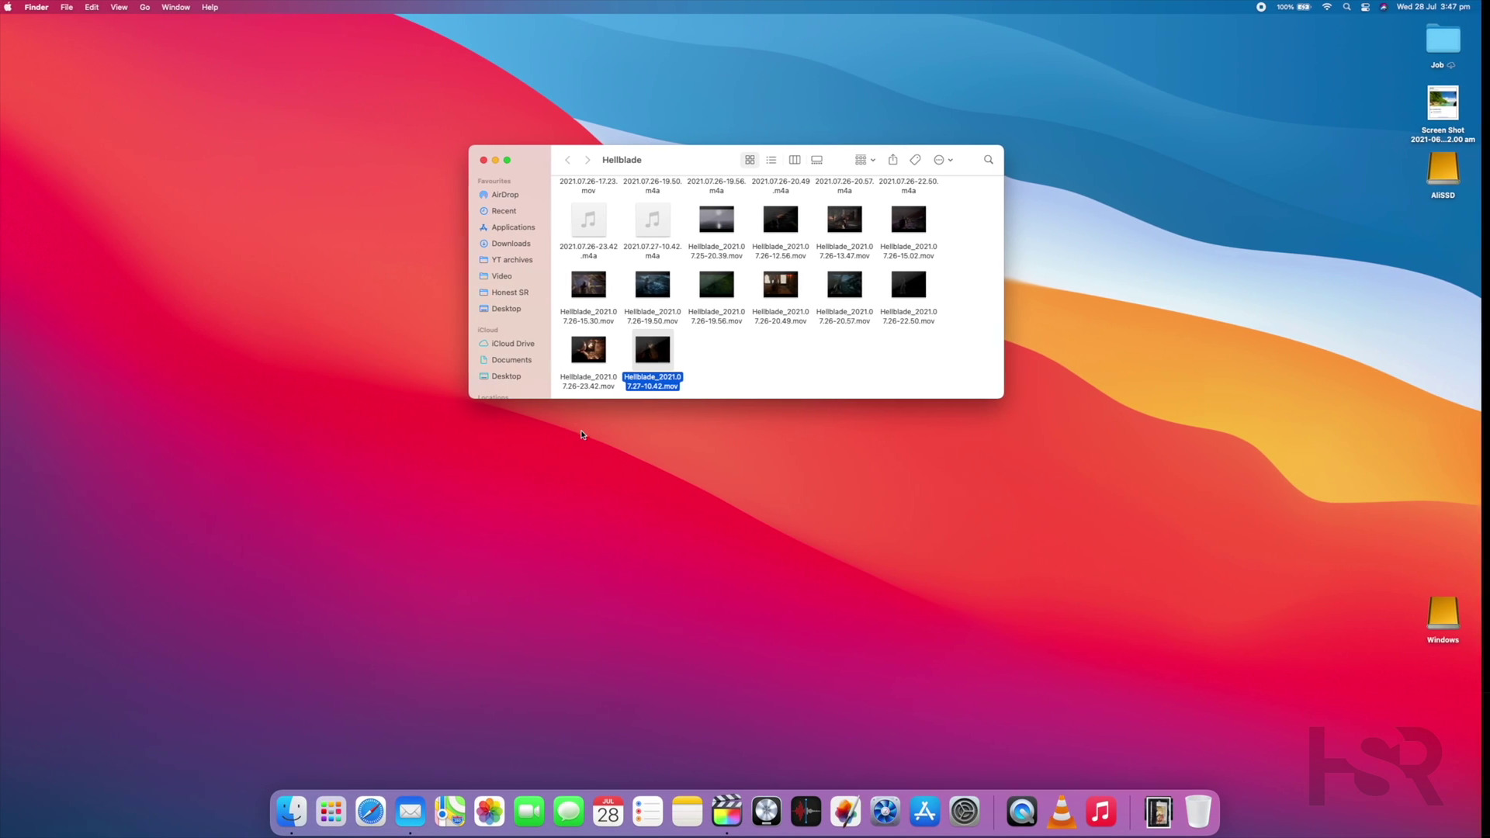
right_click(640, 366)
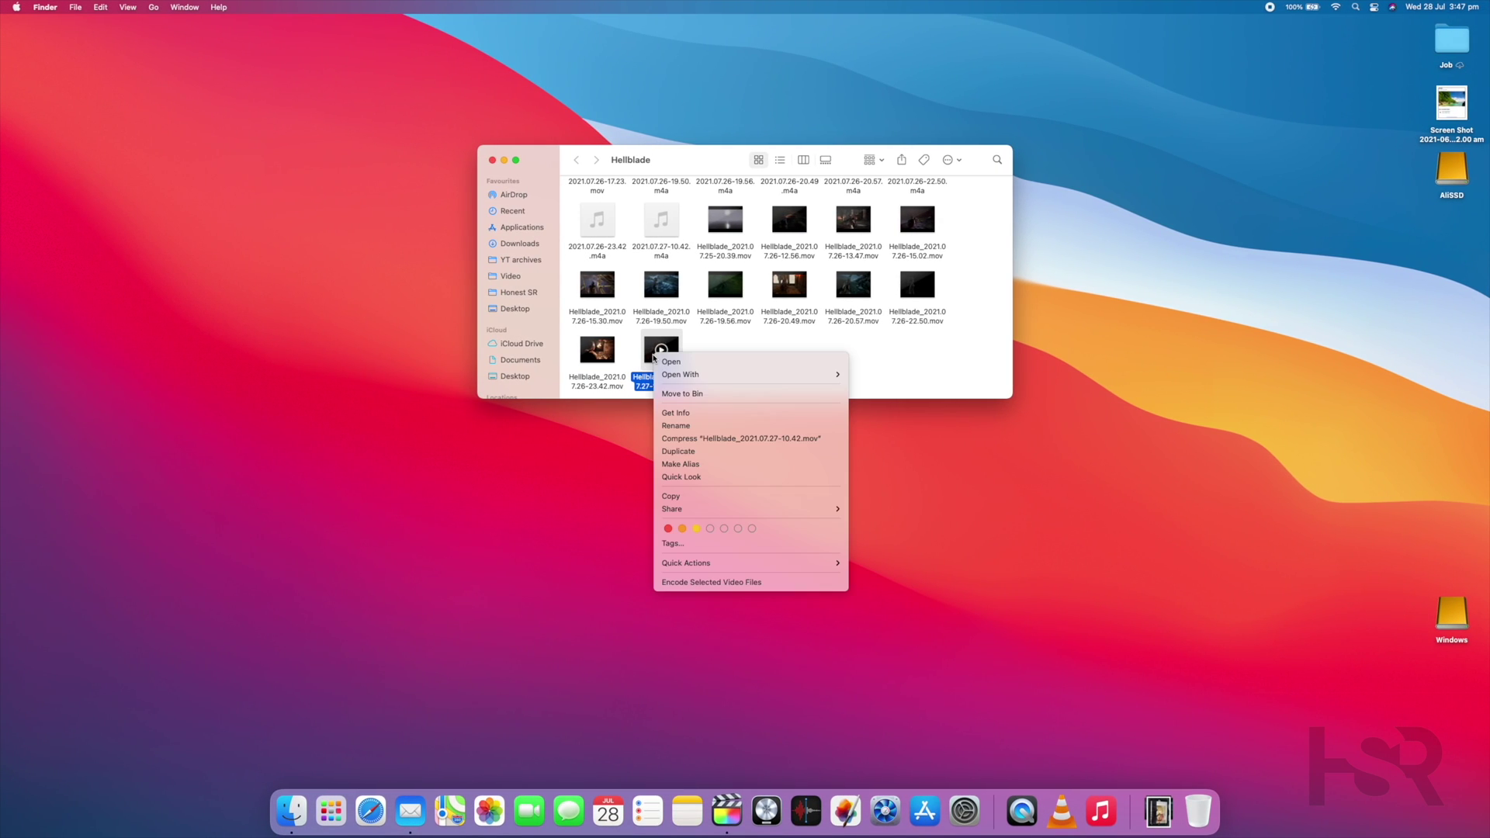
click(687, 411)
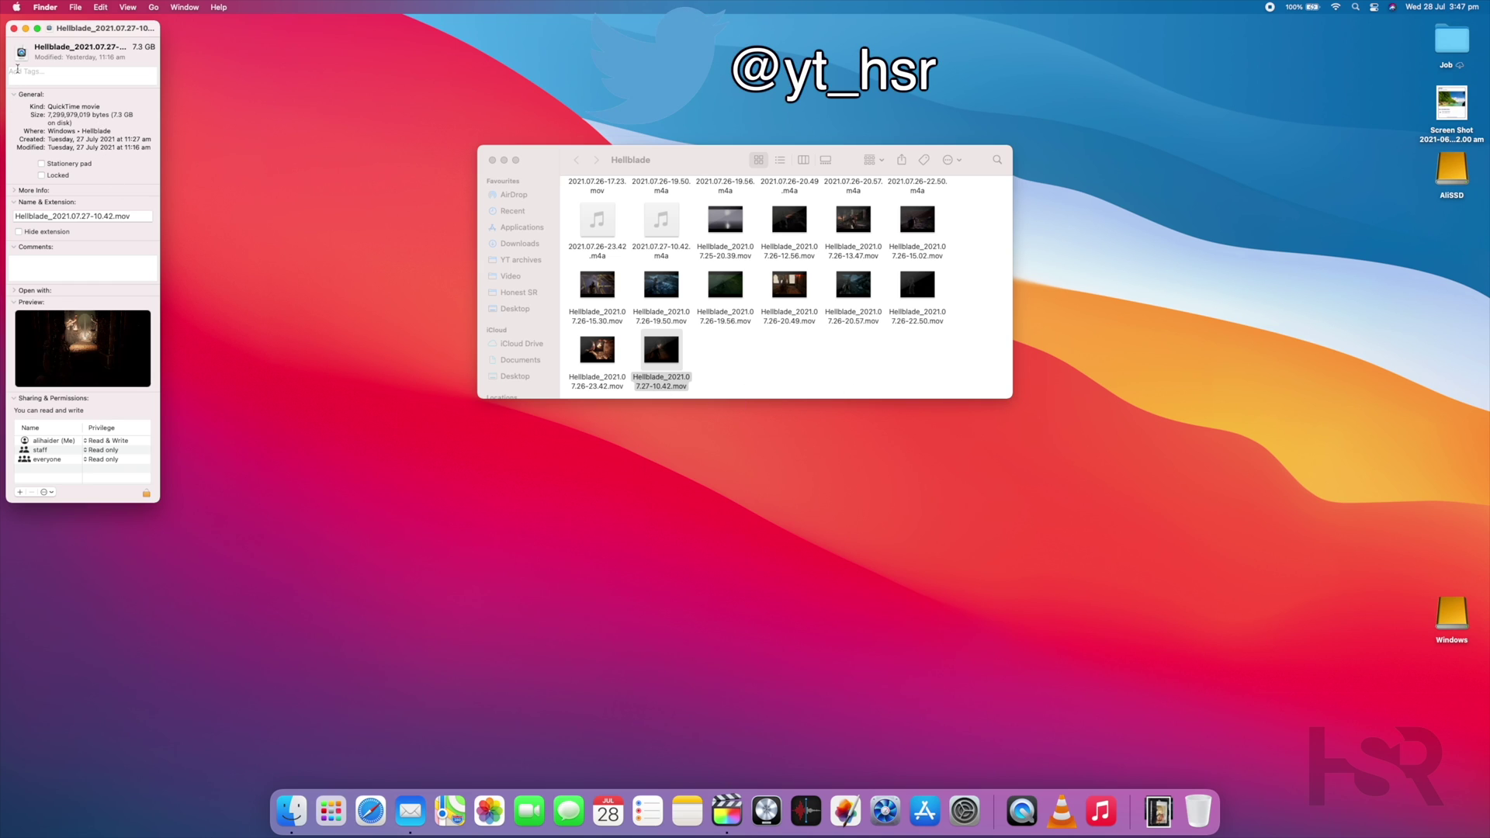
click(14, 28)
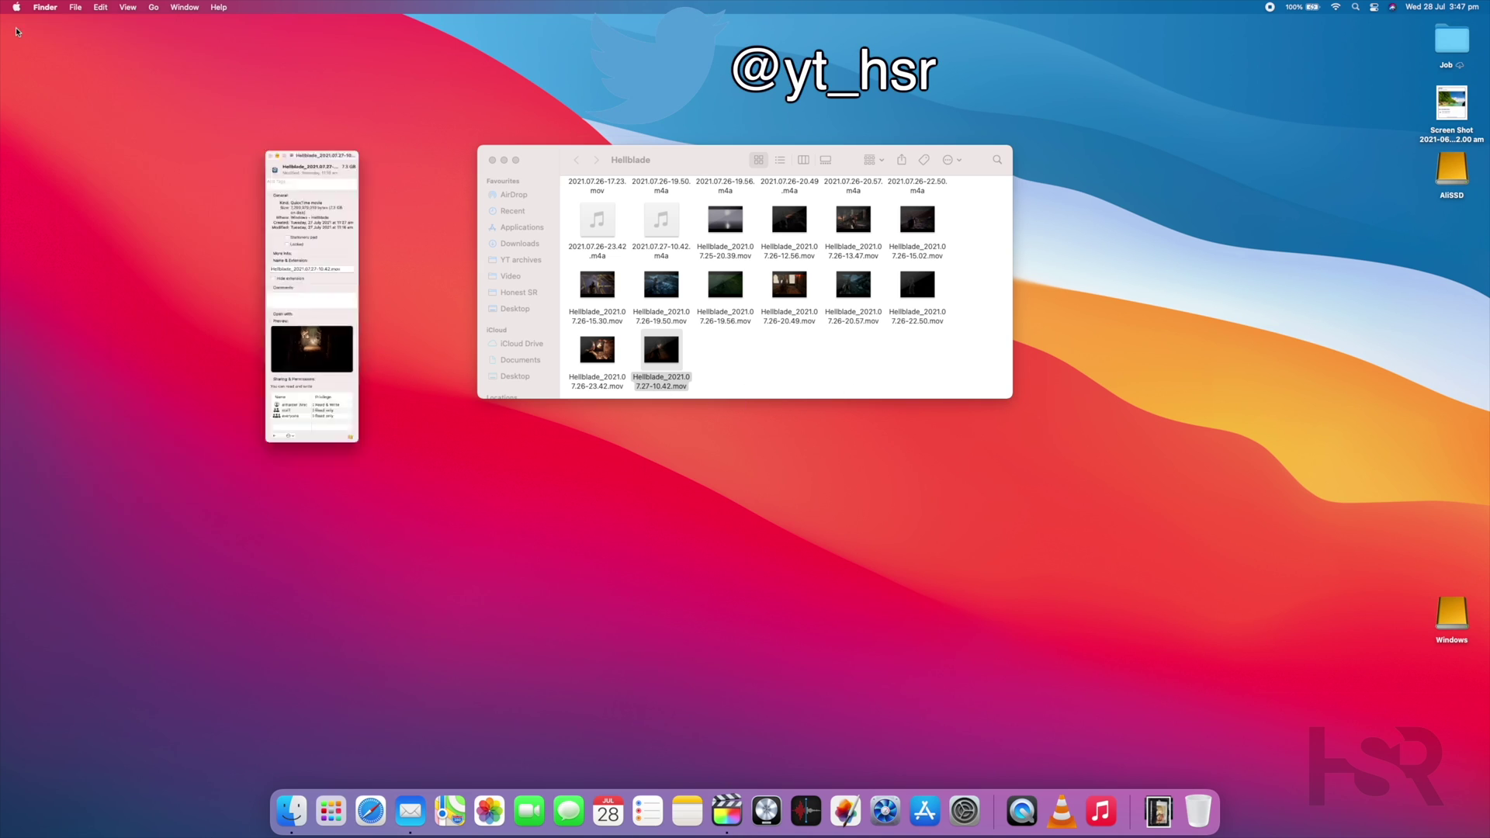
- Import the selected Hellblade_2021.07.27-10.42.mov and select the new clip in the browser
key(ctrl+Right)
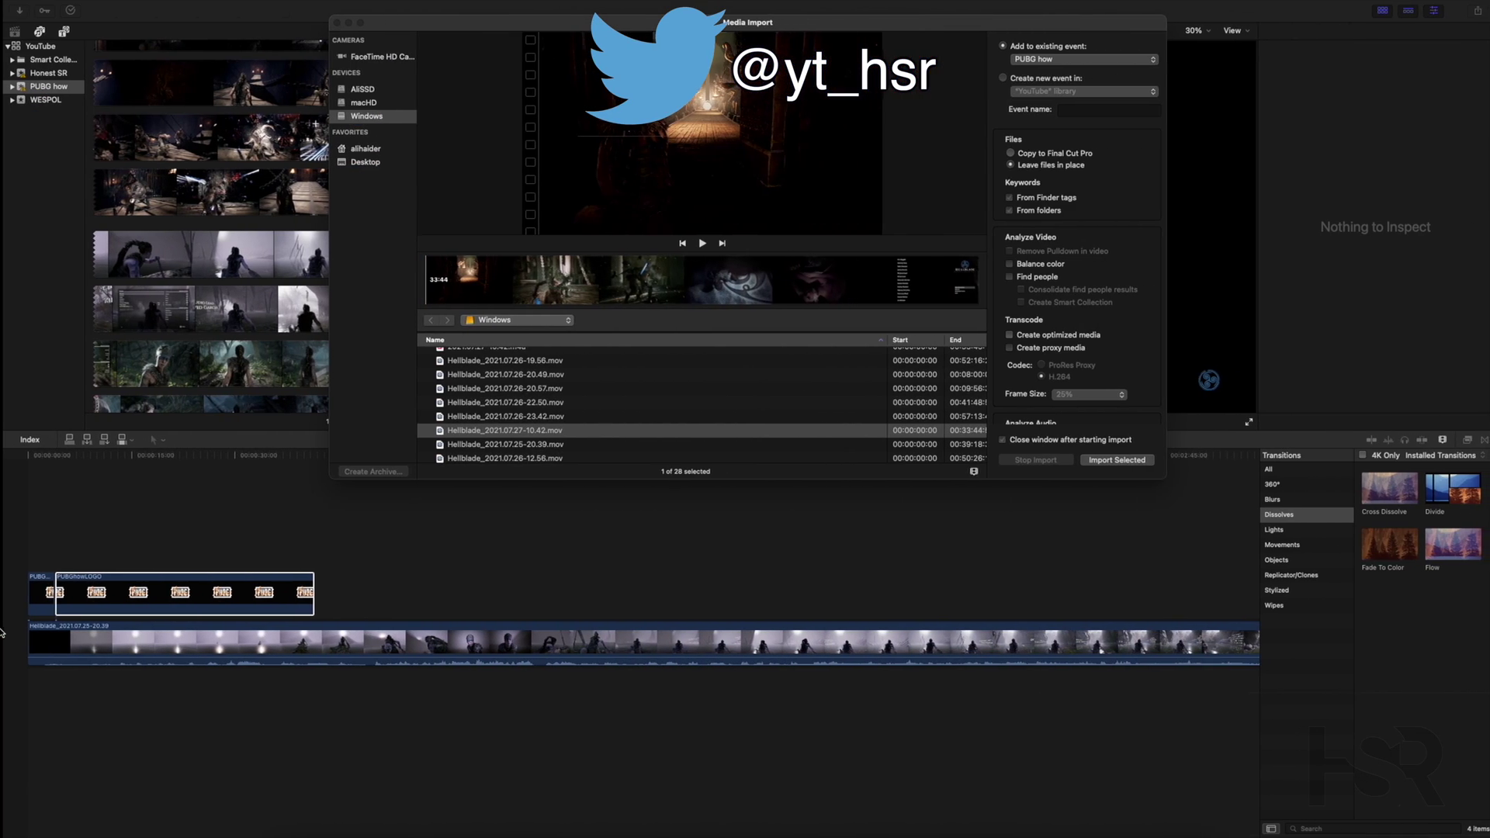
click(1115, 459)
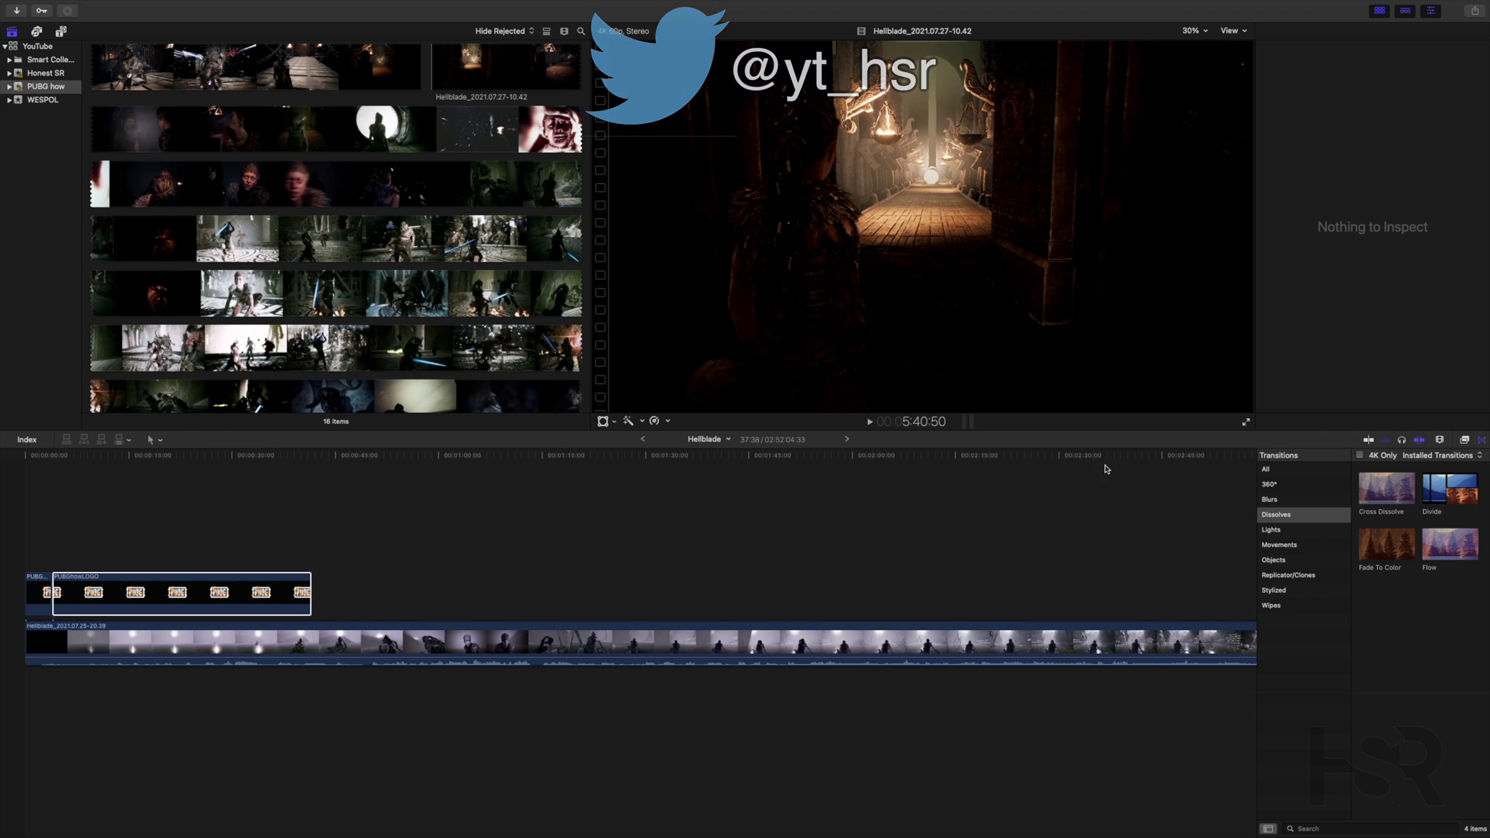
click(244, 179)
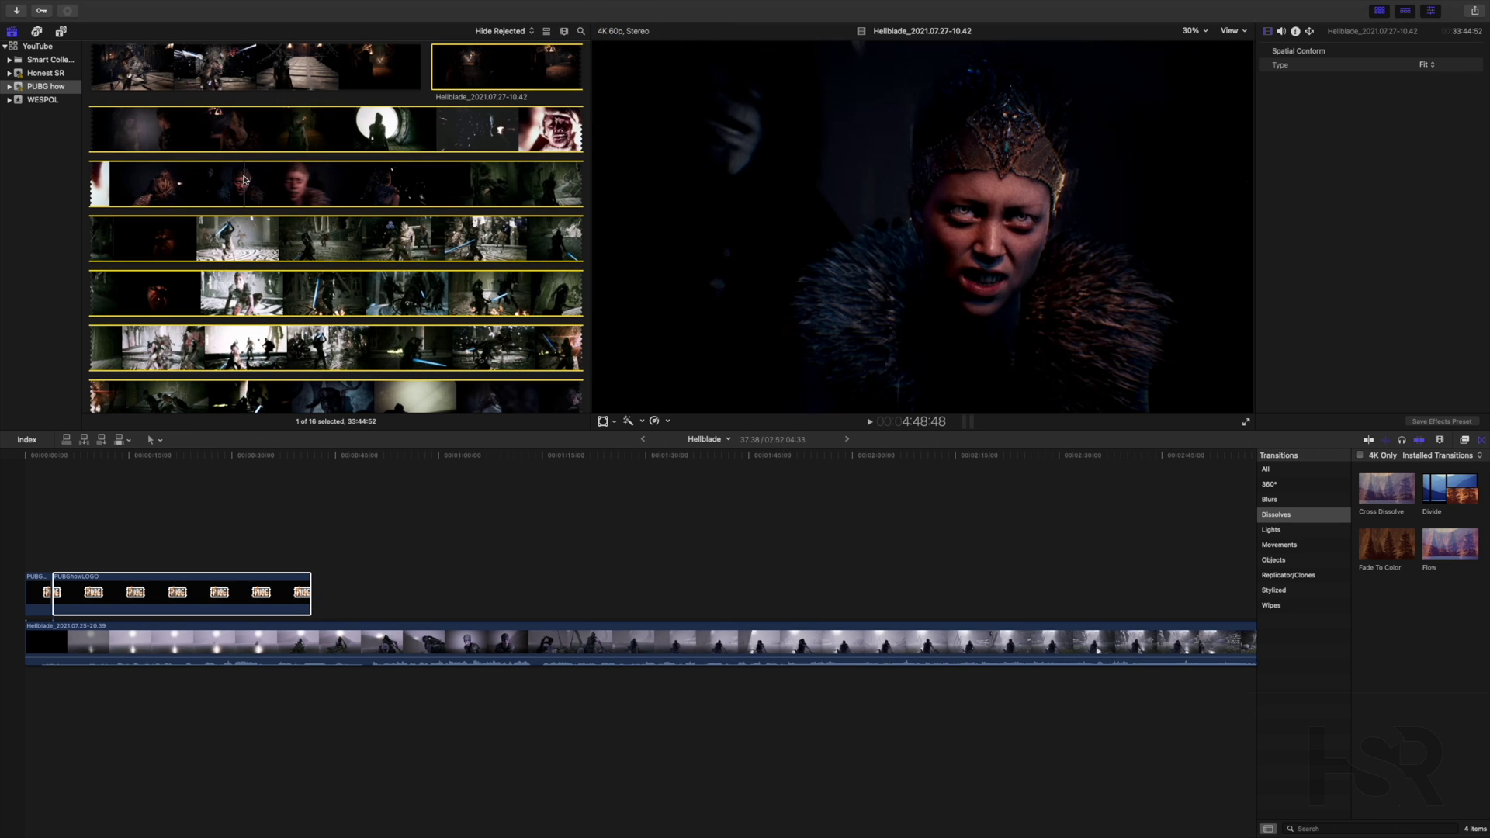
- Play the reimported clip to confirm its sound, then show the Background Tasks window
key(space)
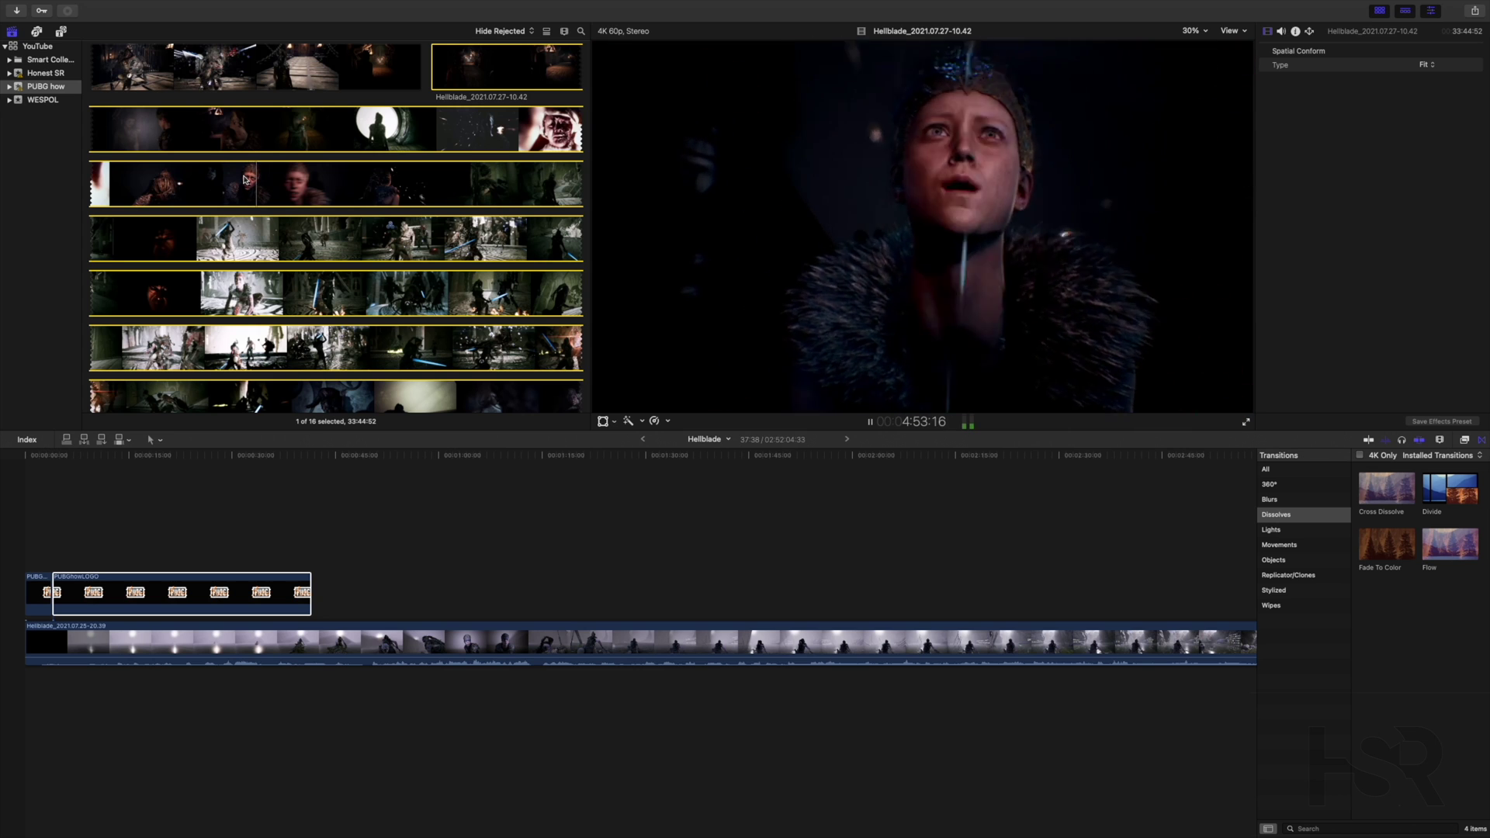
key(space)
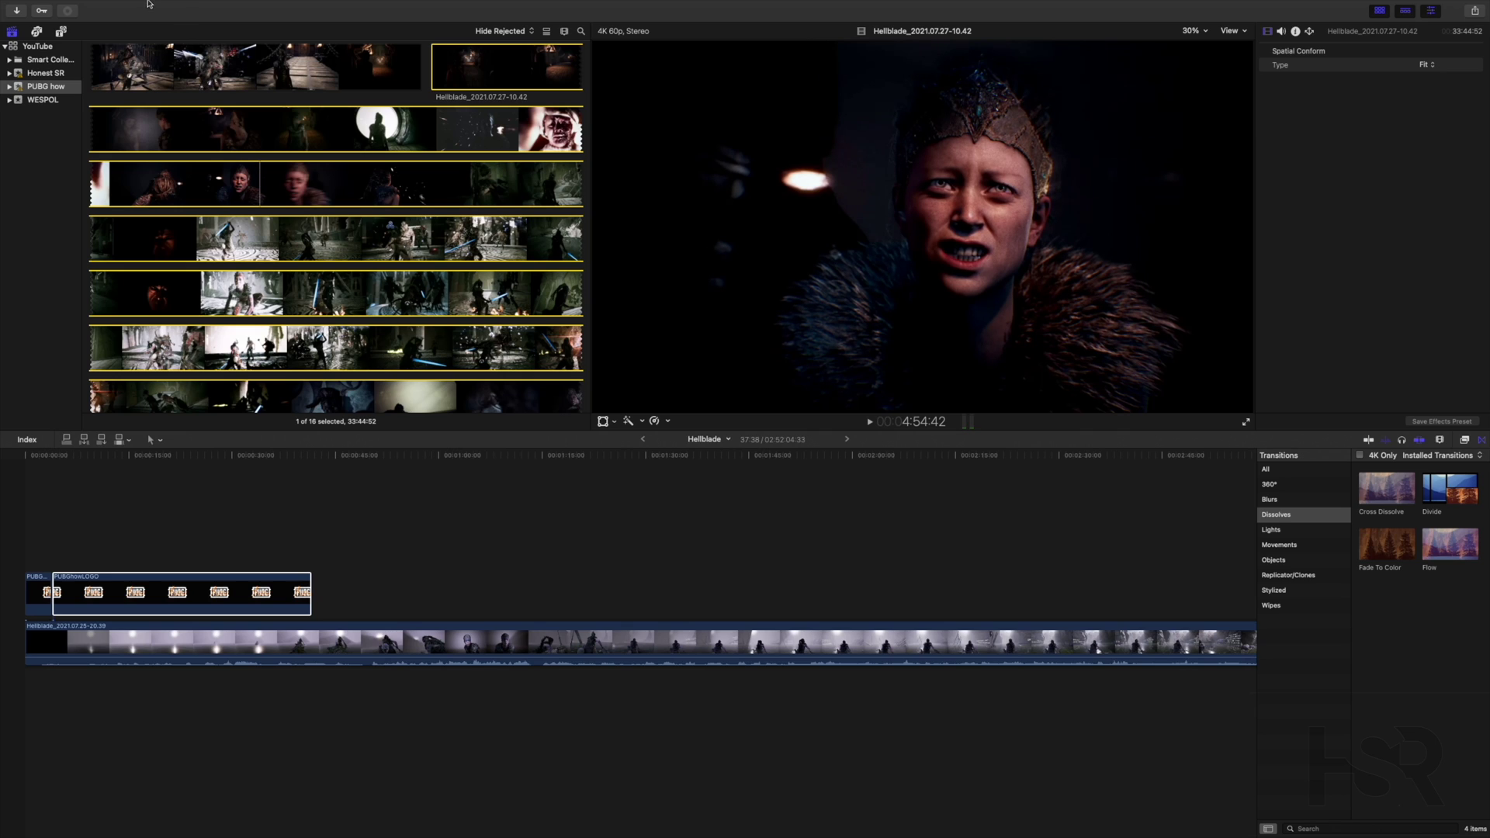
click(67, 12)
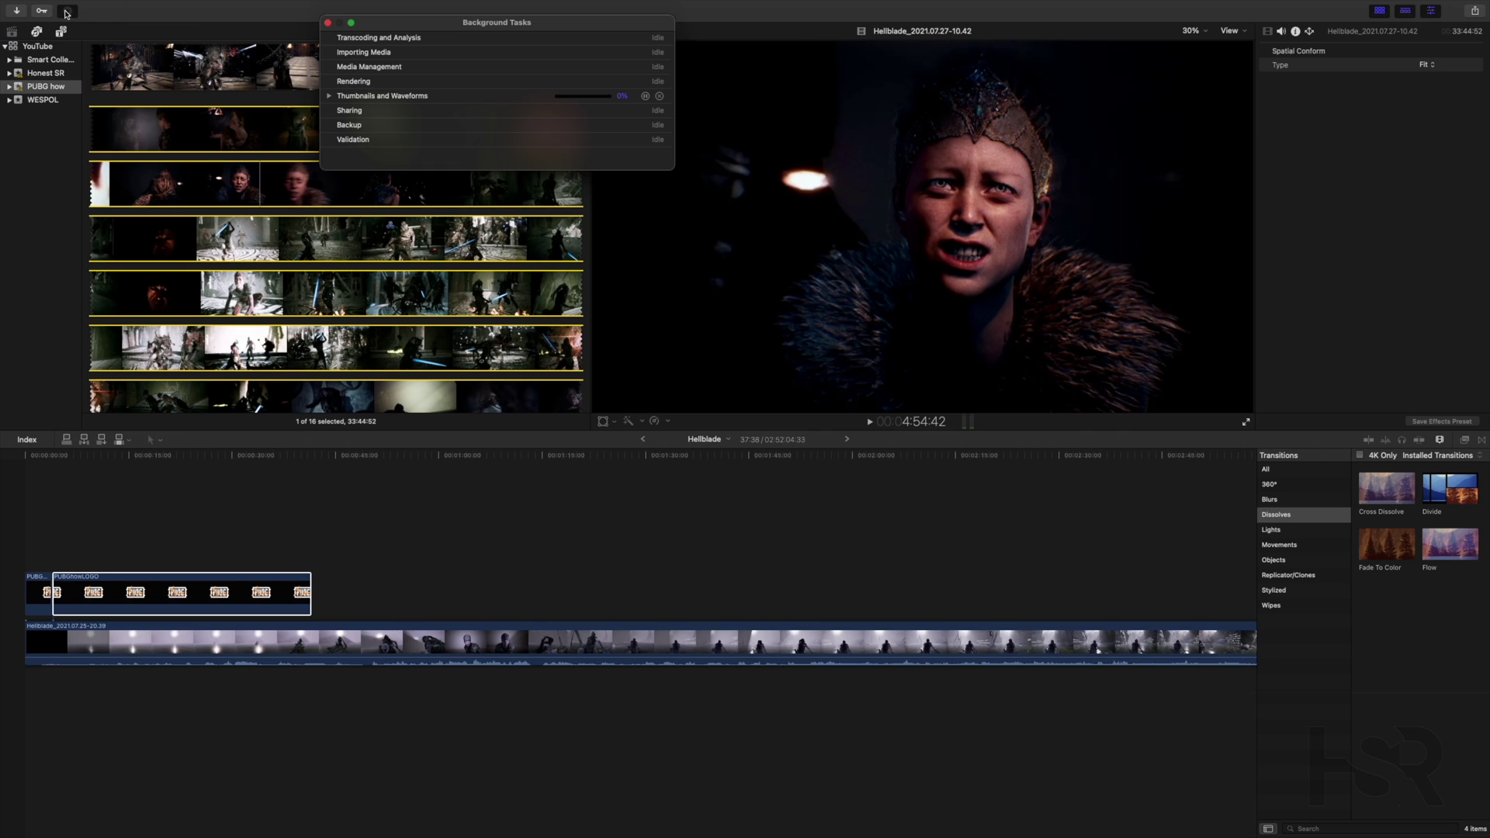